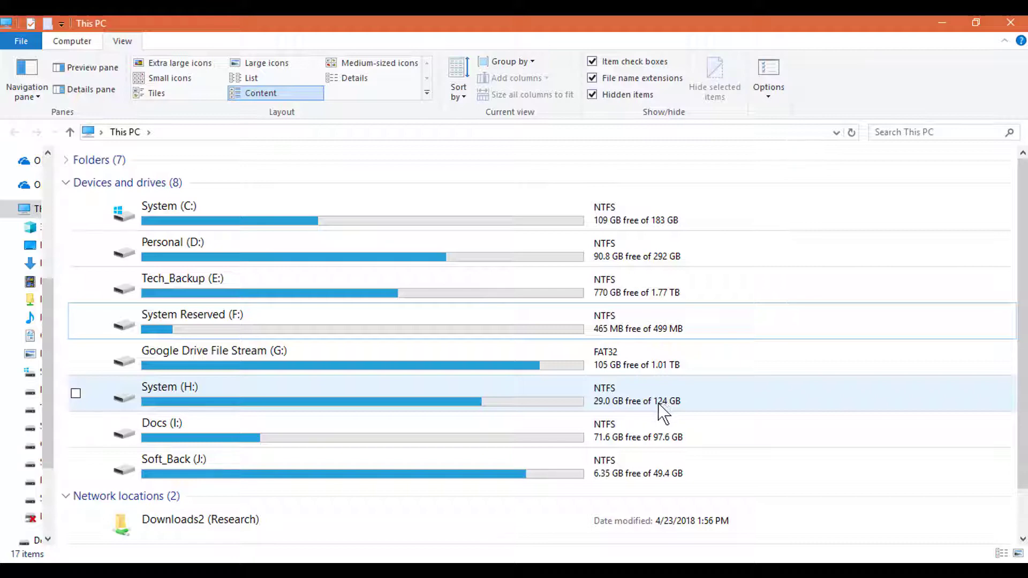
Close the This PC window, expand Disk drives in Device Manager, and open the properties of the WD MY Passport 0748 USB Device
click(1010, 22)
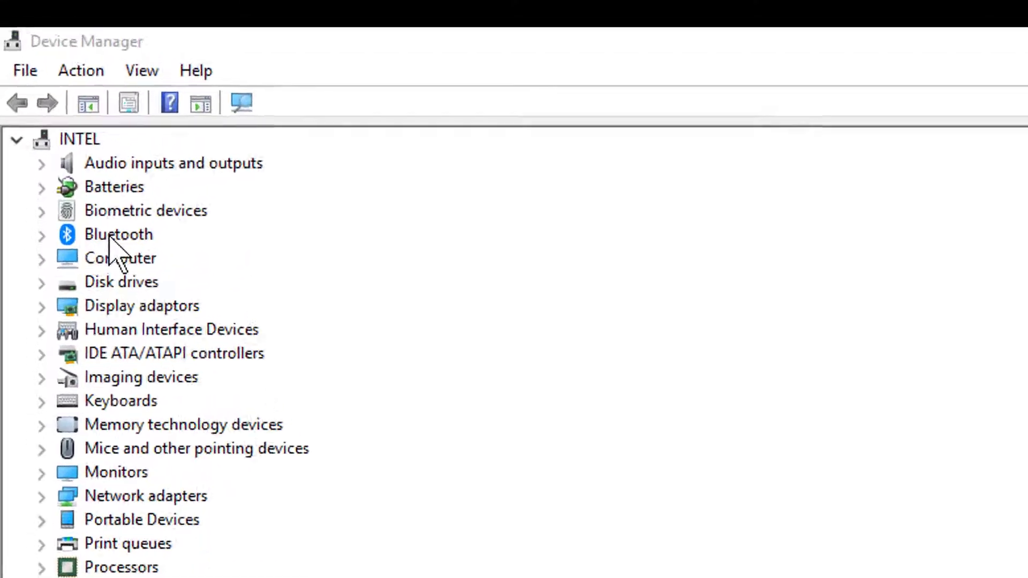
double_click(128, 327)
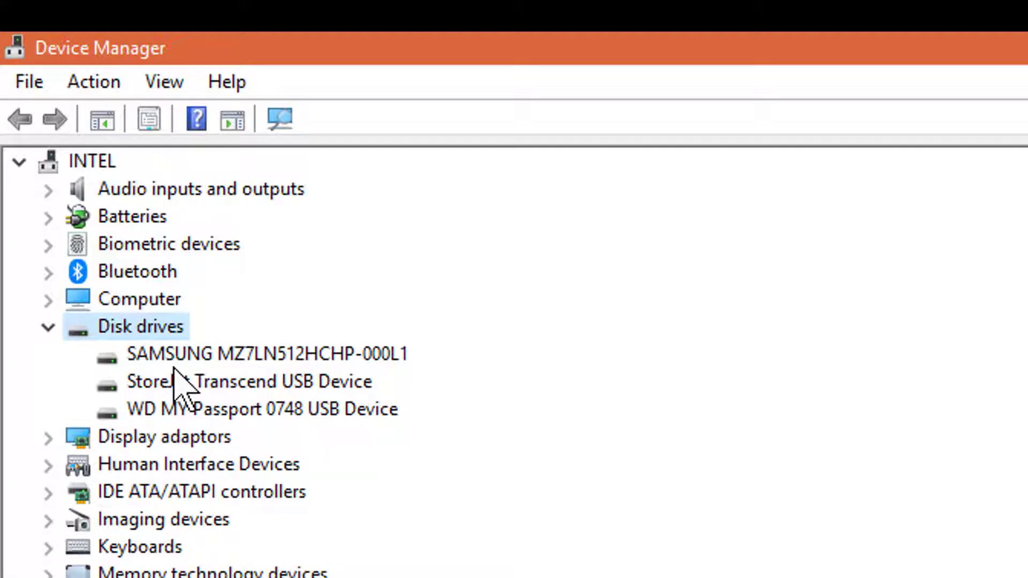
click(223, 352)
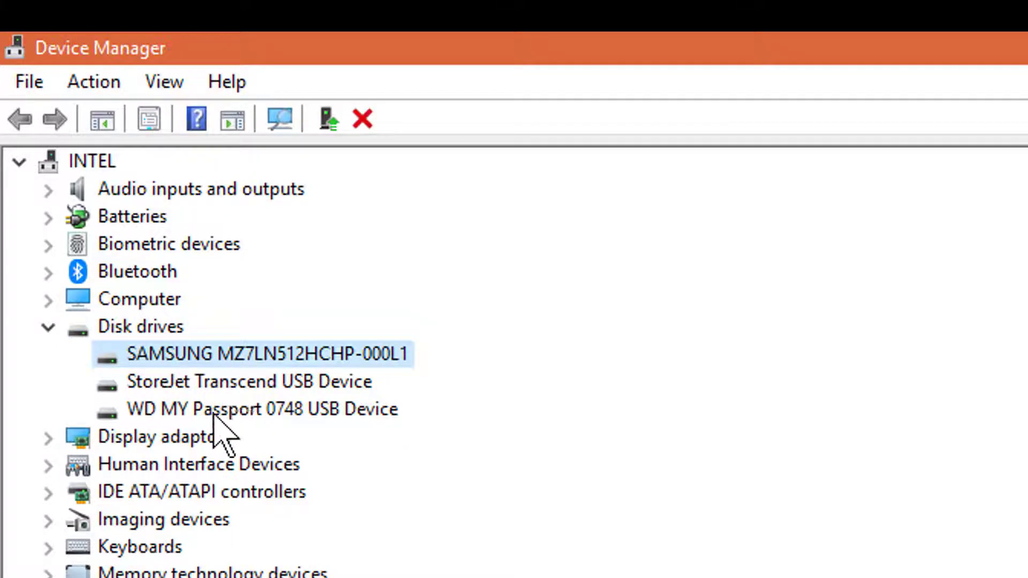
right_click(252, 412)
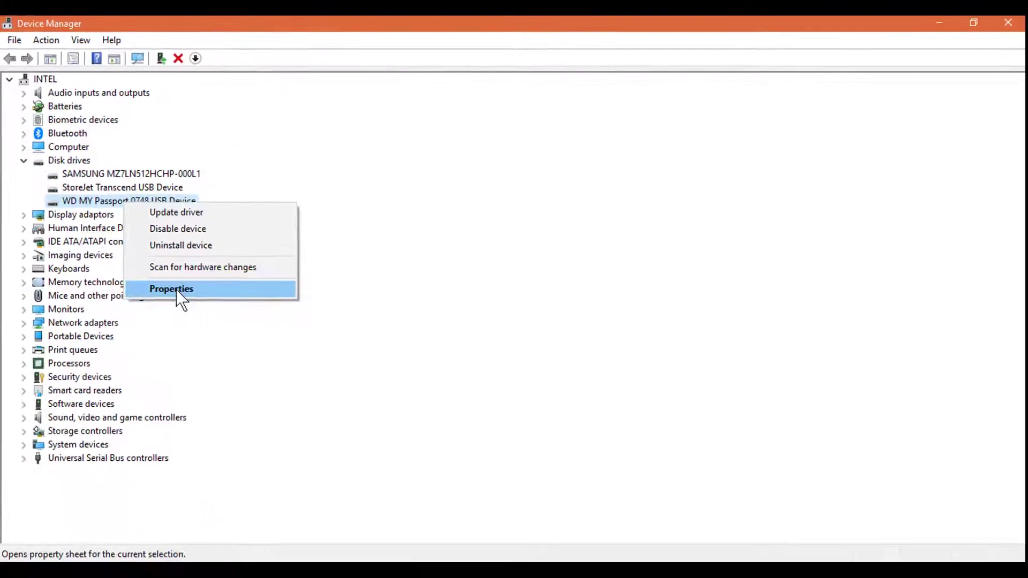
click(175, 289)
Review the WD MY Passport drive's policies, volume information and details, and close its properties along with Device Manager
click(264, 126)
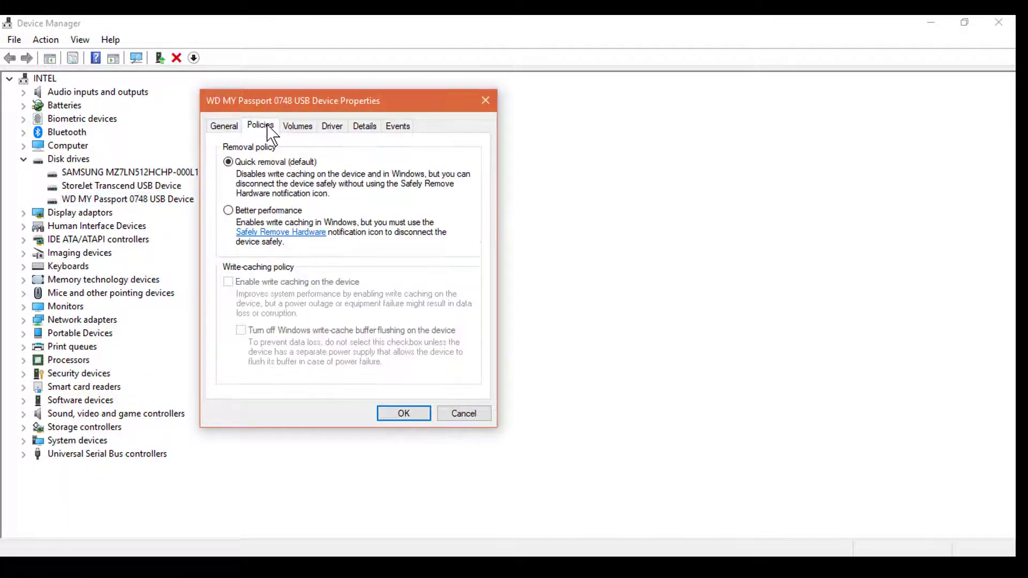
click(304, 129)
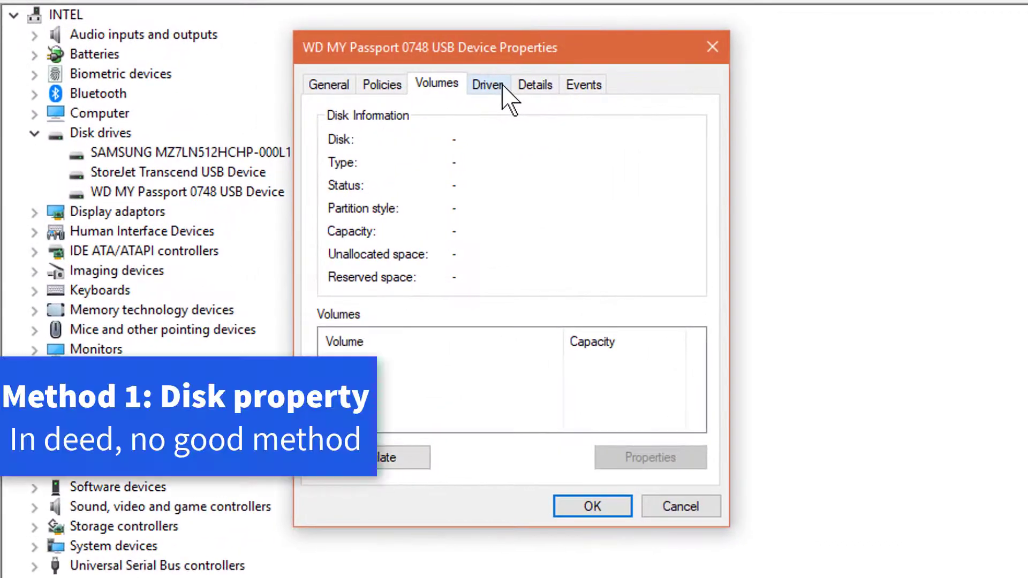
click(554, 90)
click(447, 89)
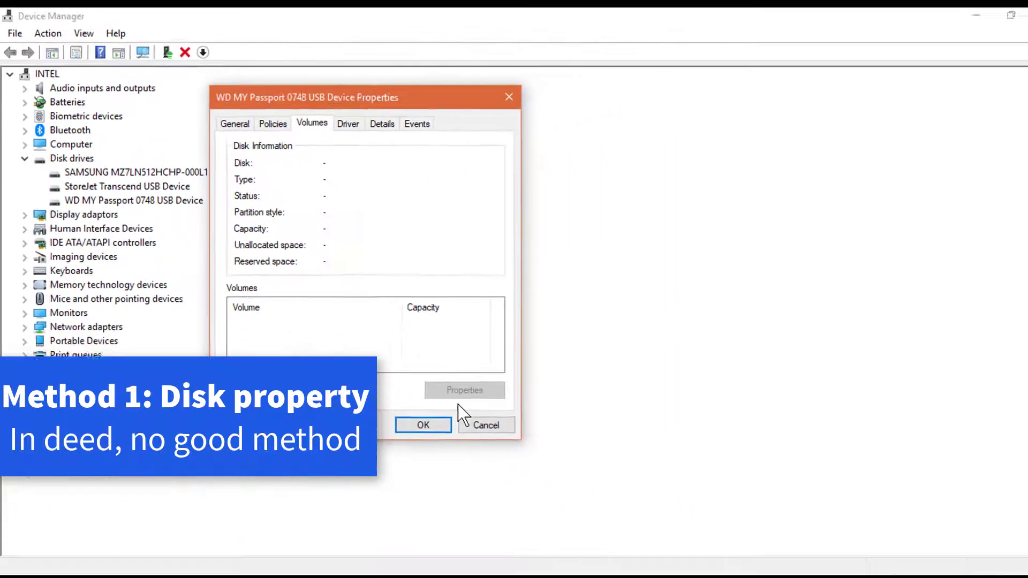
click(467, 424)
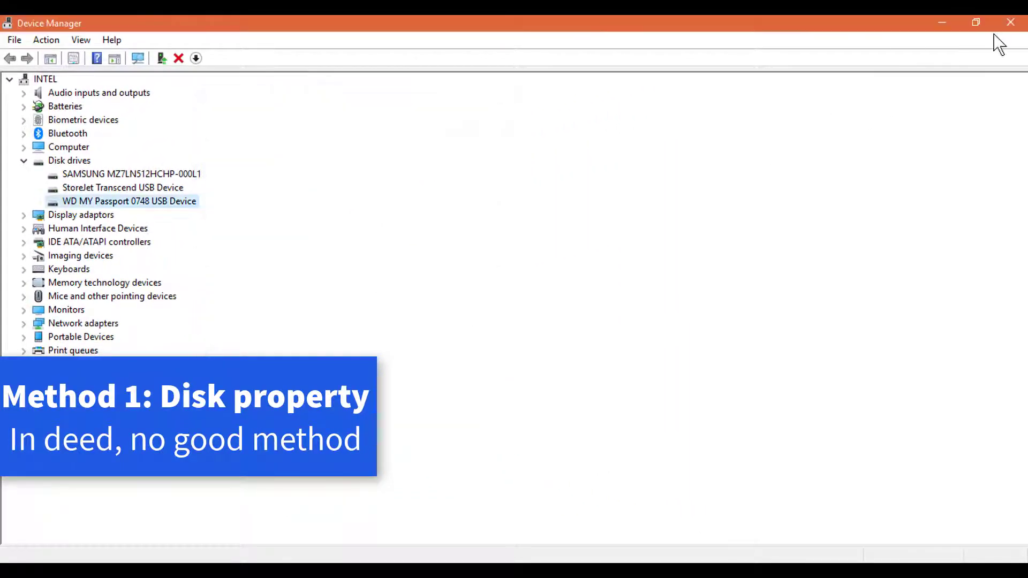
click(1013, 28)
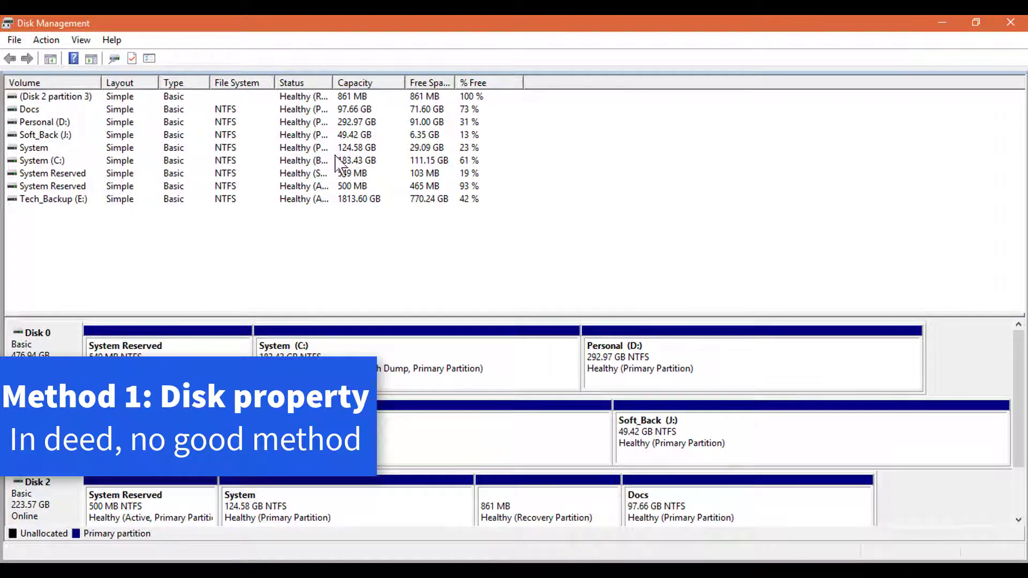
Widen the Status column in Disk Management to fit its contents and open the properties of Disk 0
double_click(334, 81)
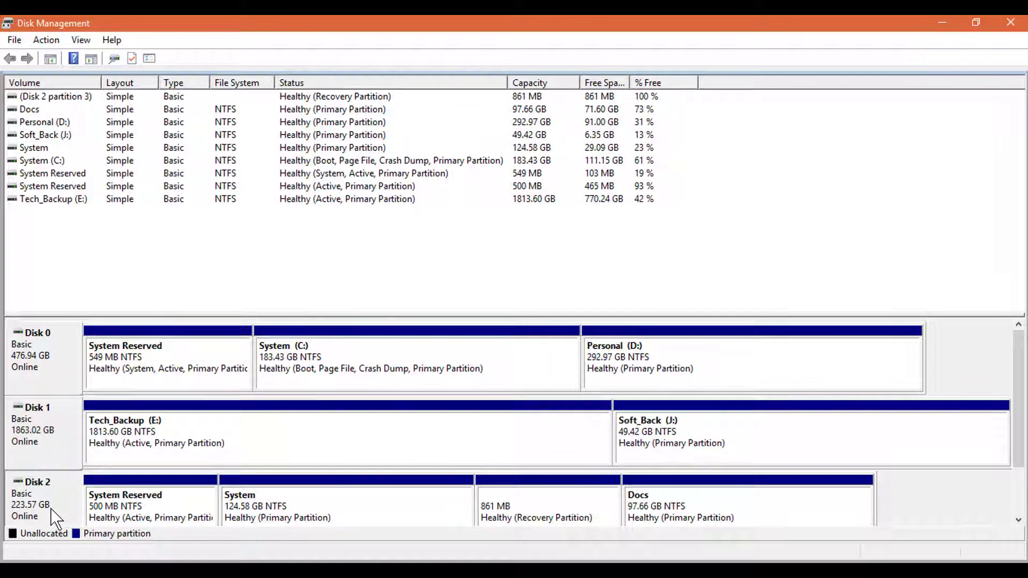
right_click(56, 378)
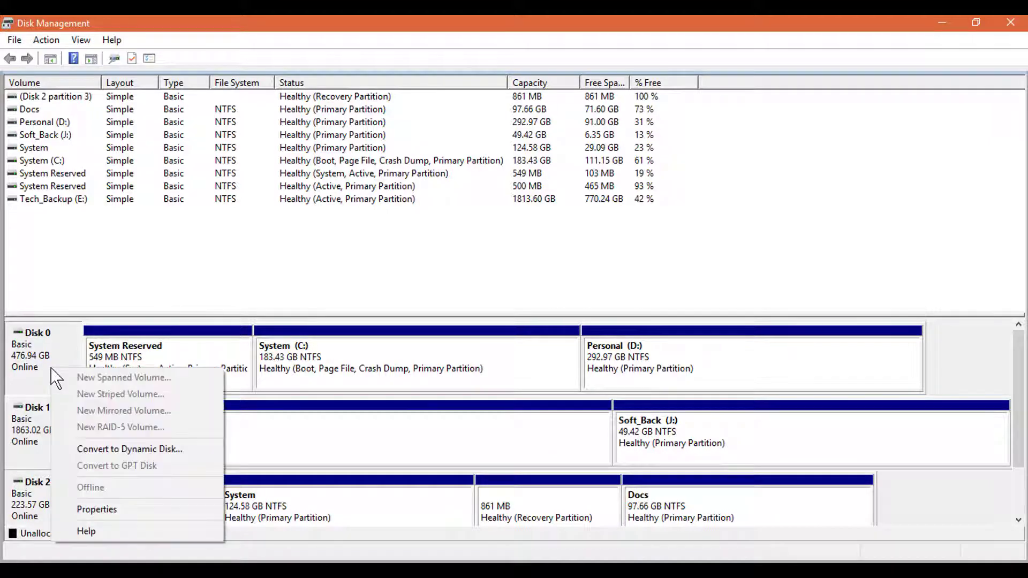
click(113, 509)
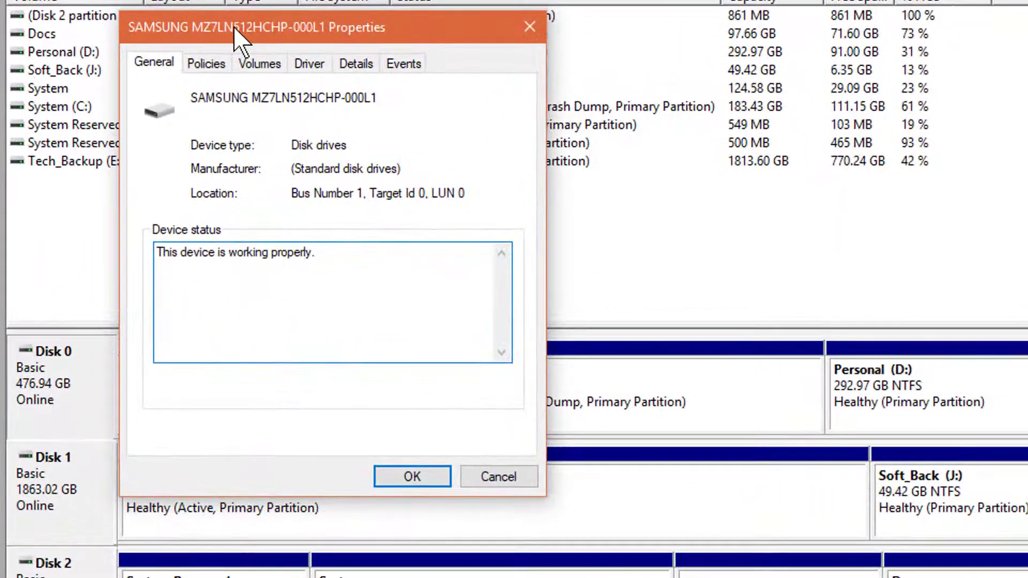
drag(236, 32, 379, 45)
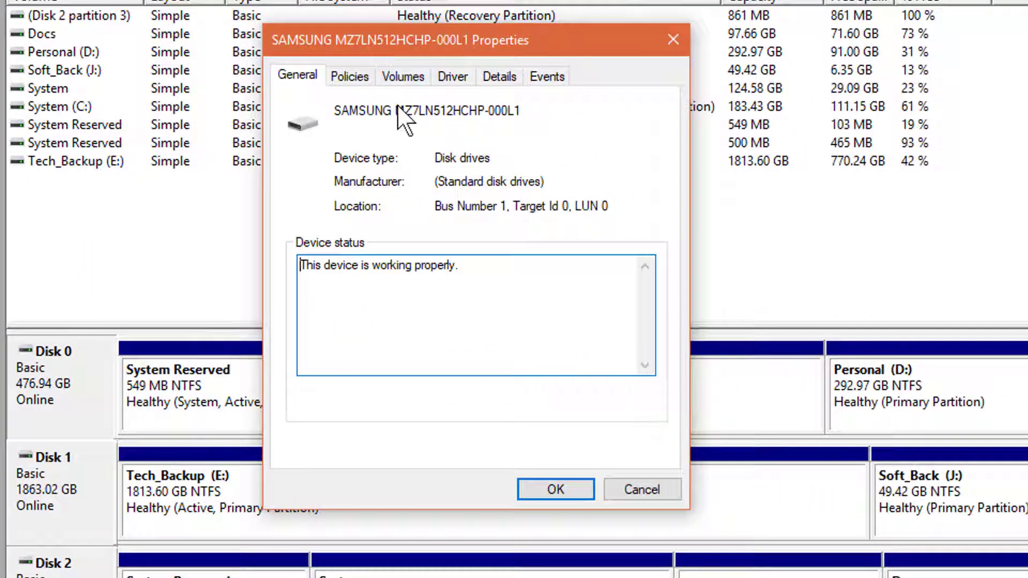
Review the Samsung disk's write-caching policy, volume information, driver information and device details
click(351, 79)
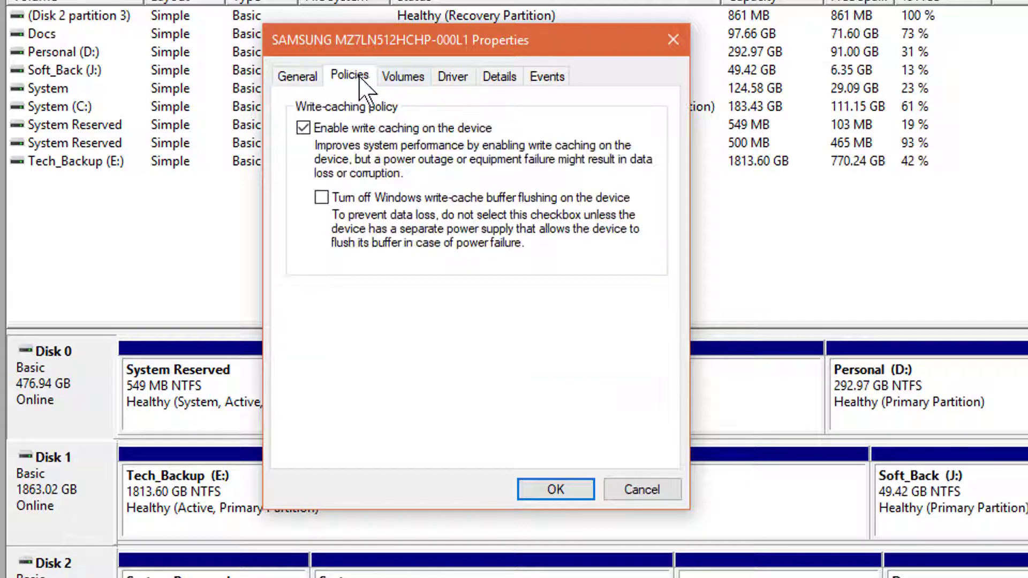
click(409, 80)
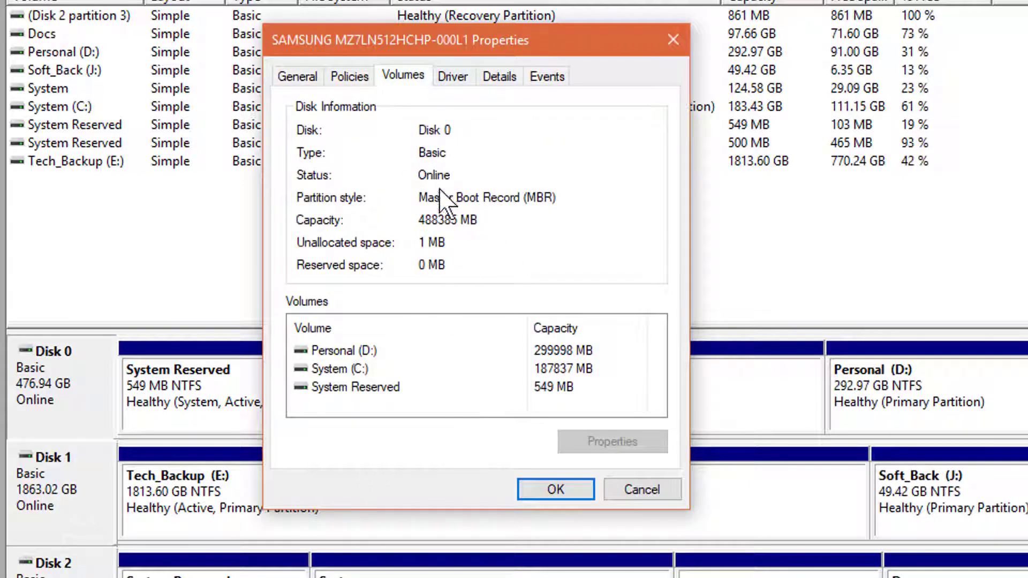
click(449, 79)
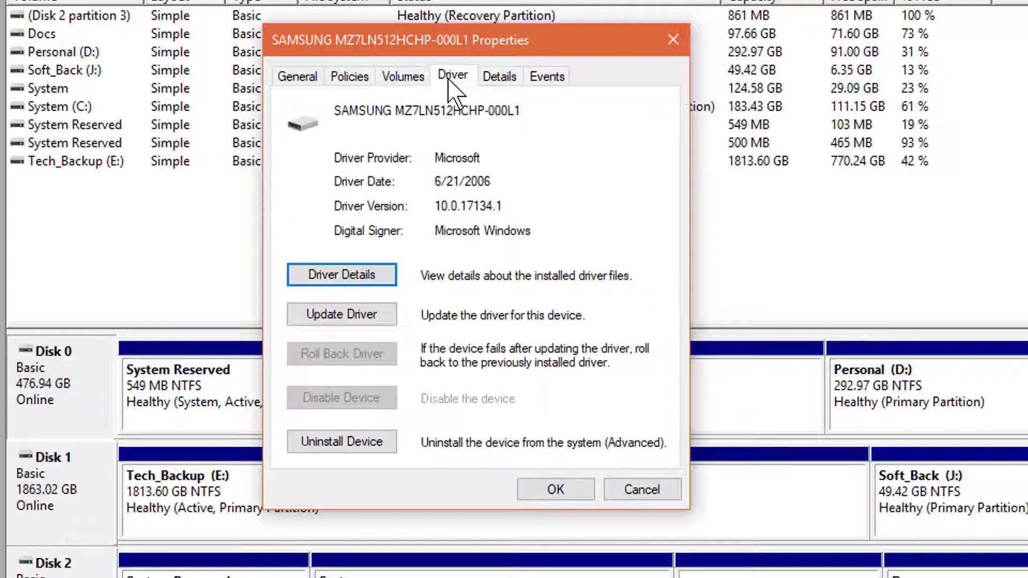
click(498, 80)
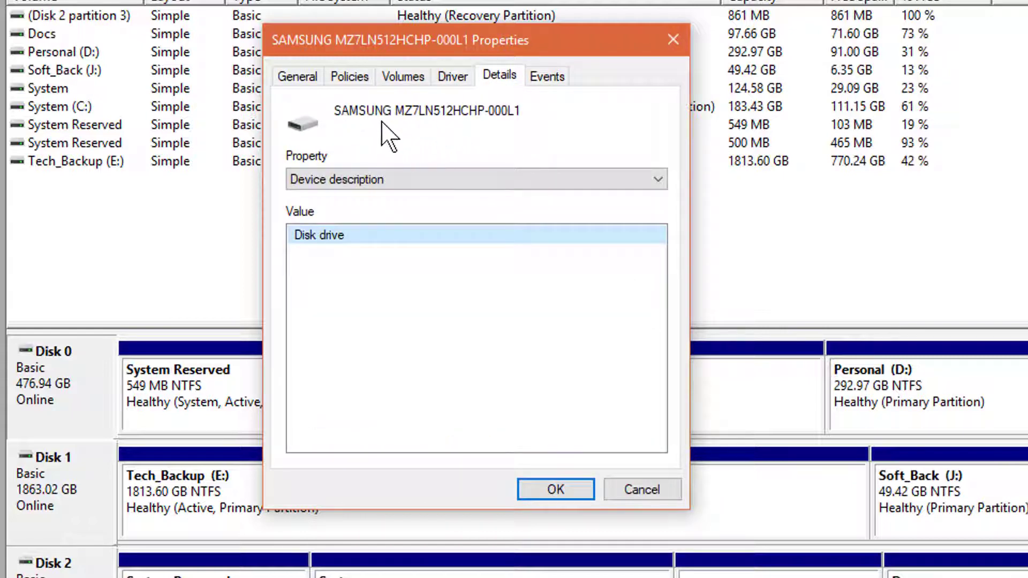
Examine the Samsung disk's Device instance path, Hardware IDs and Compatible IDs properties for its model identification
click(334, 182)
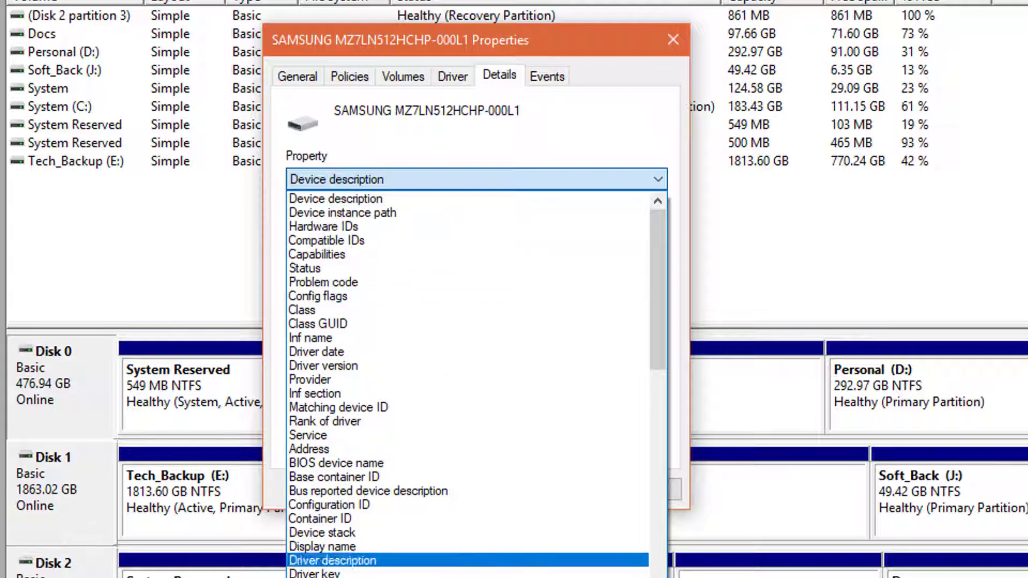
click(375, 198)
key(Down)
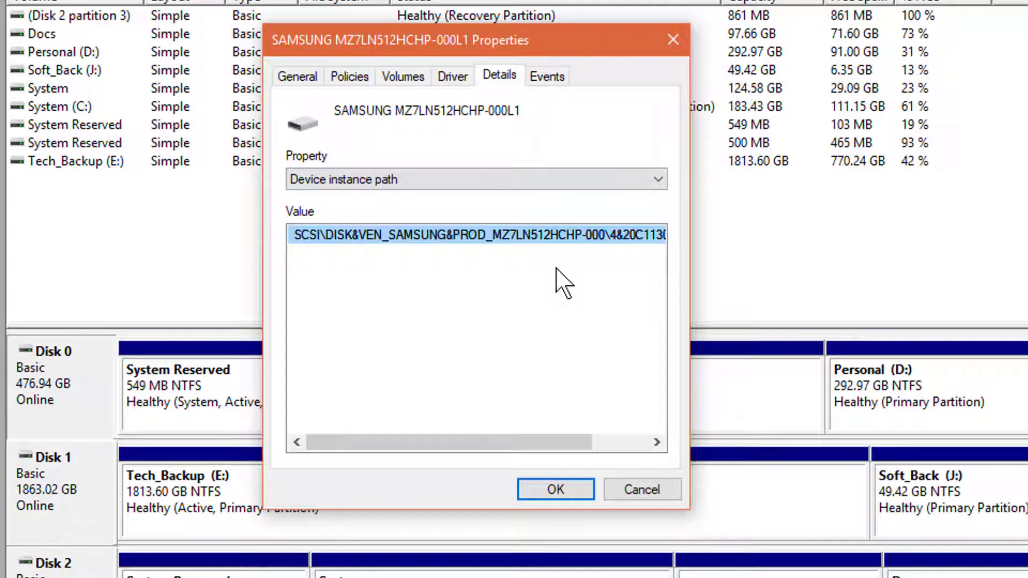
key(Down)
key(Down)
key(Up)
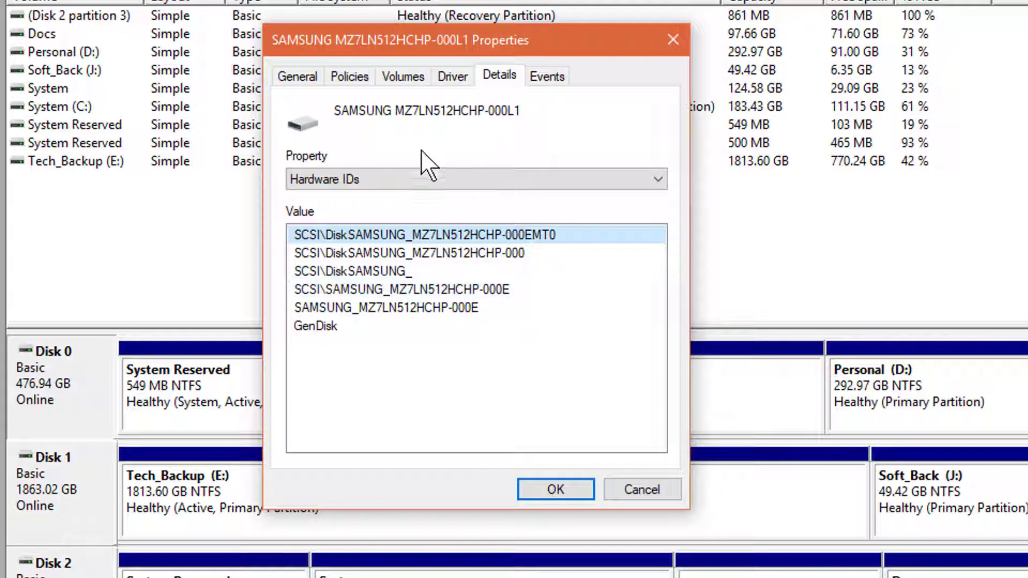
key(Down)
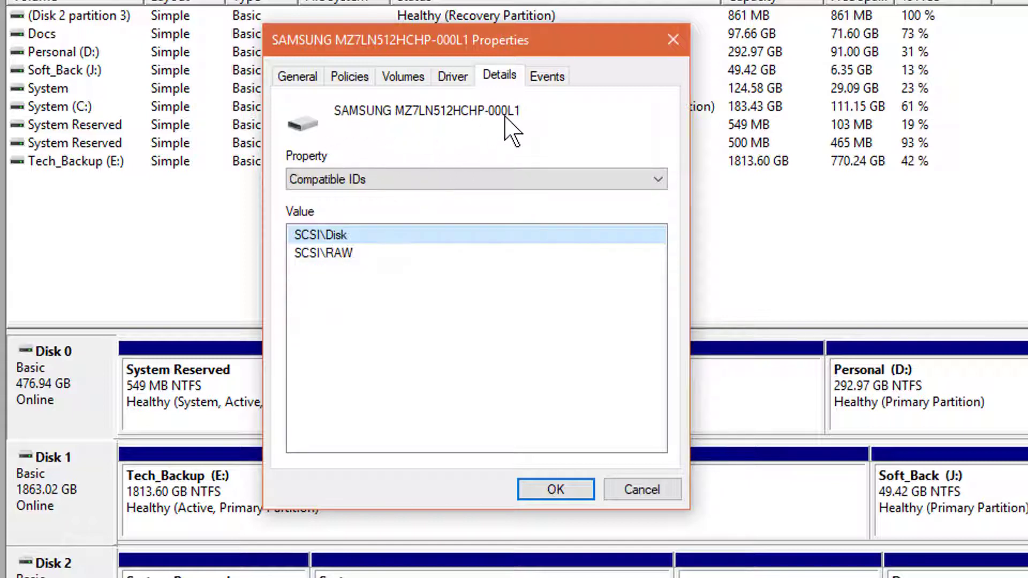
key(Up)
Look through the Samsung disk's further detail properties, including Status, Class, Class GUID and Inf section
key(c)
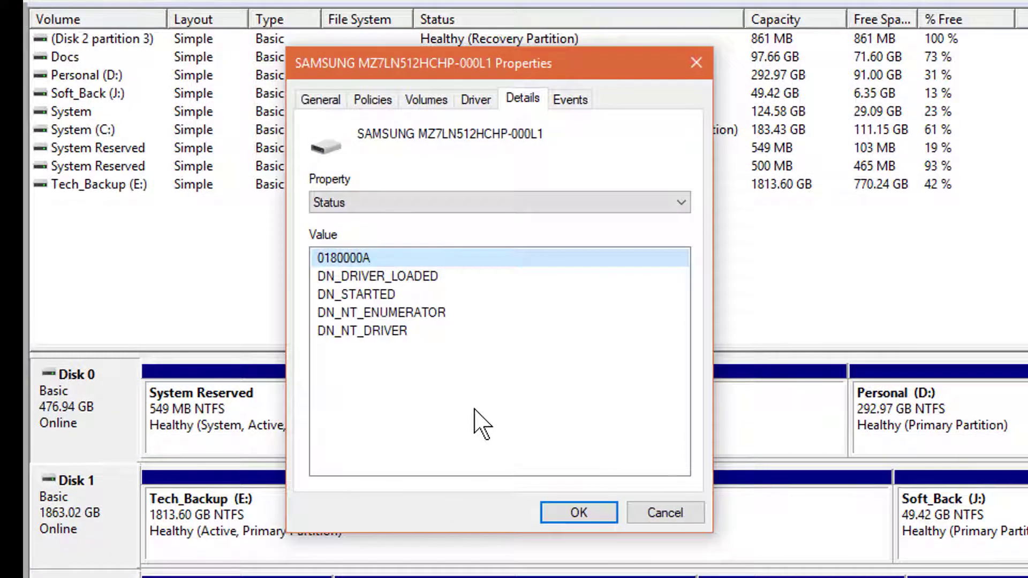
key(p)
key(c)
key(c)
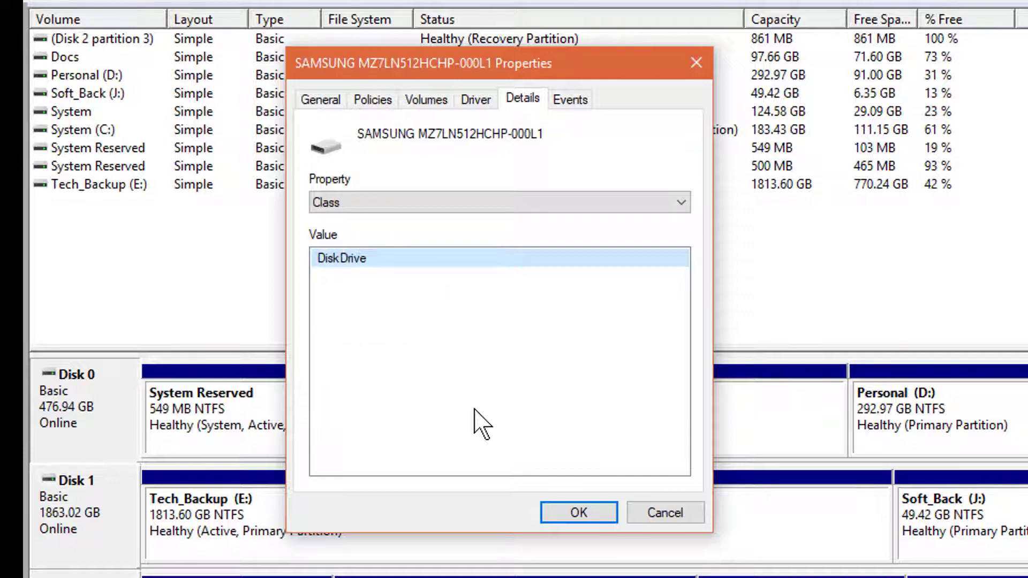
key(c)
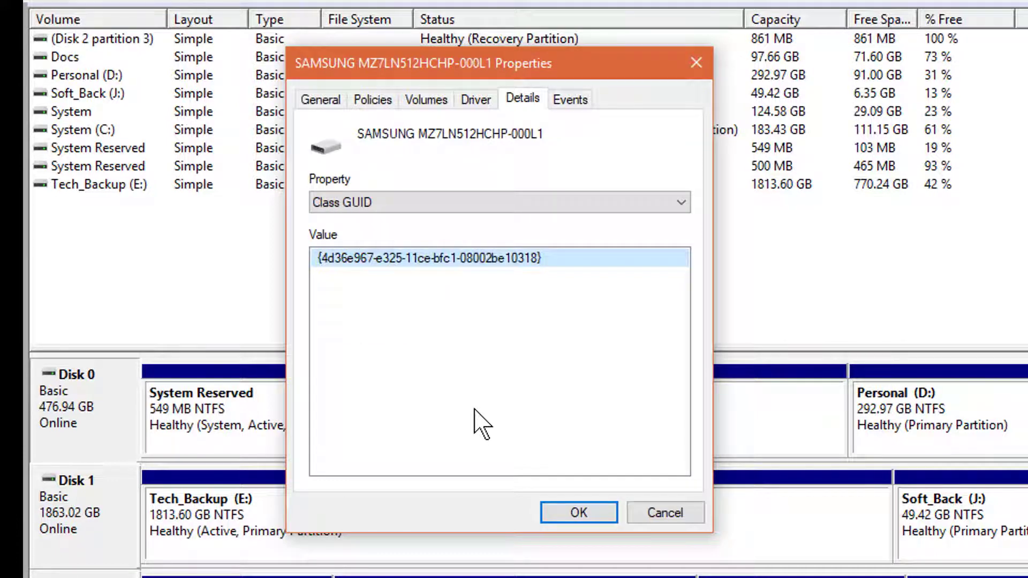
key(i)
key(p)
key(i)
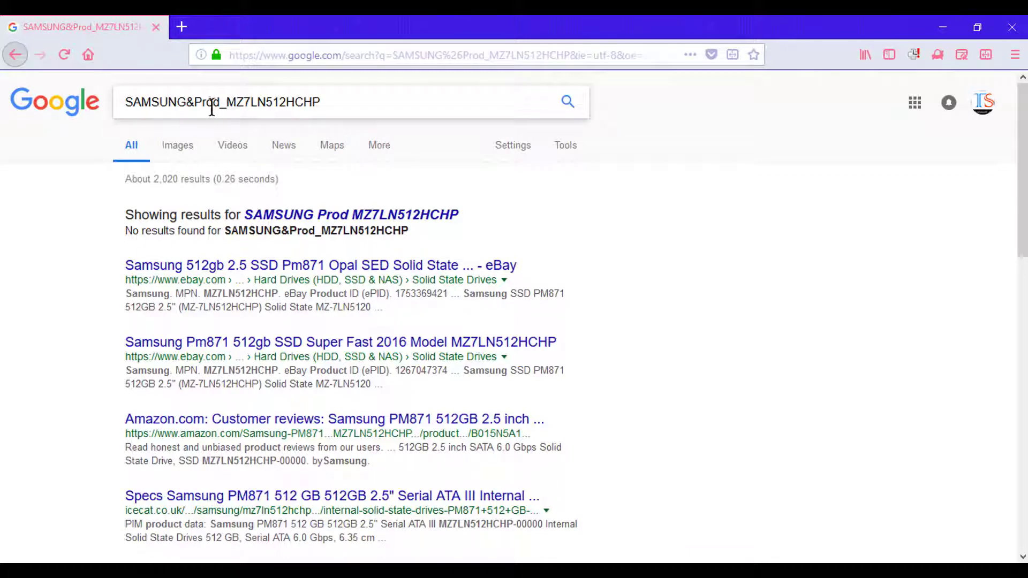
Review the Google results for SAMSUNG&Prod_MZ7LN512HCHP, minimize the browser, and close the Samsung disk's properties in Disk Management
scroll(291, 263, down, 3)
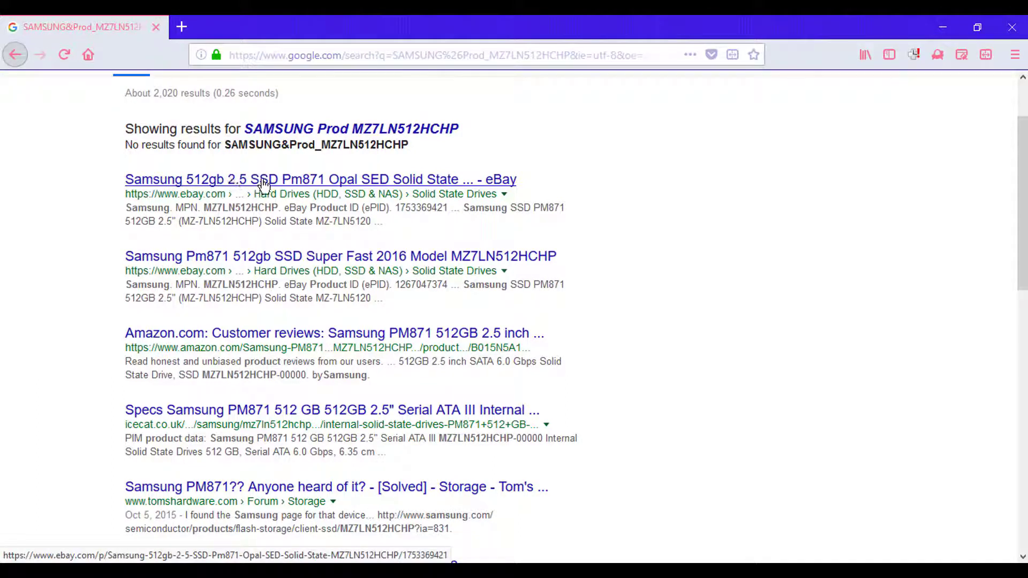
click(942, 30)
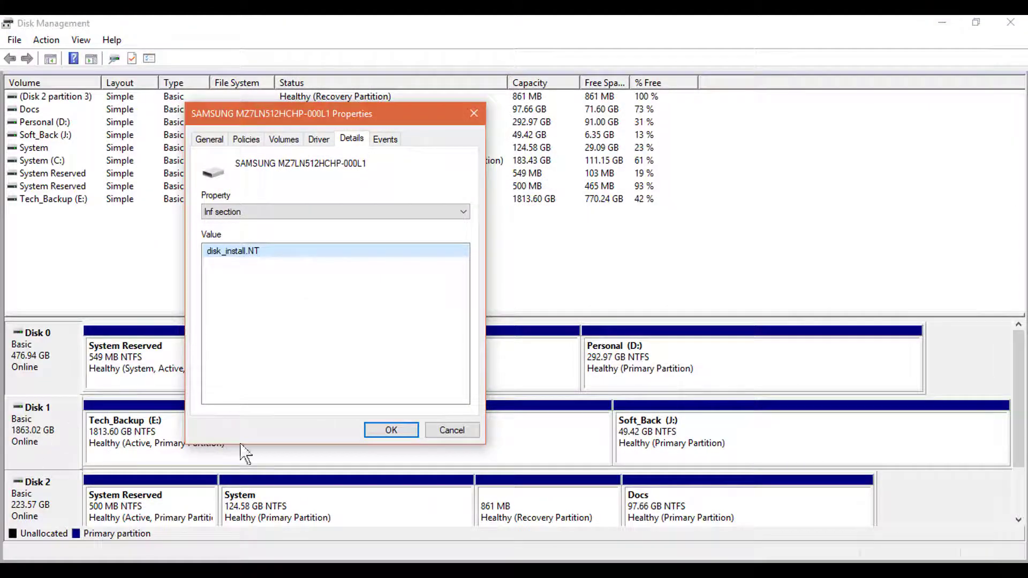
click(410, 431)
Open the properties of Disk 1 and review its policies, volumes, driver and device details
right_click(39, 444)
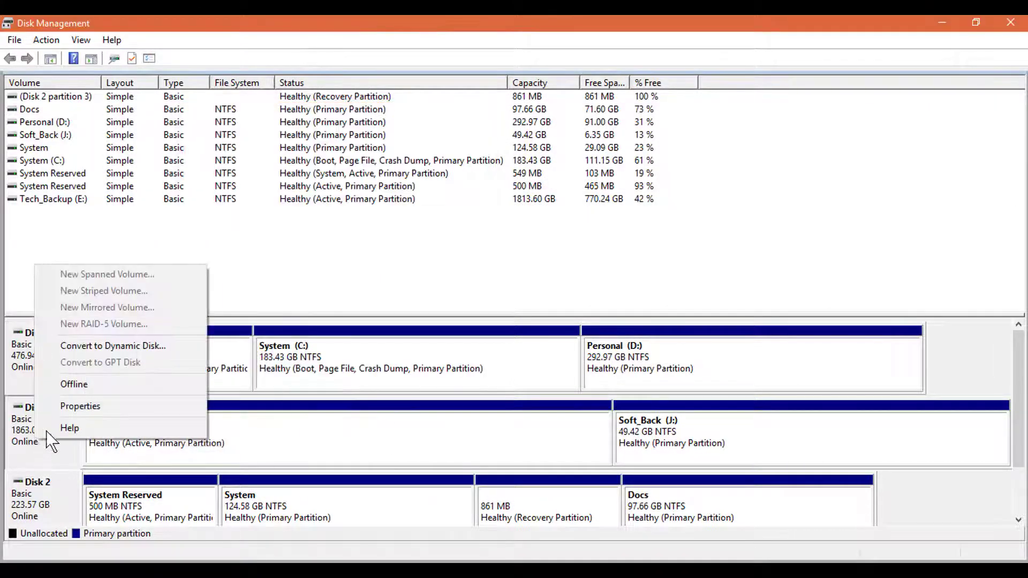
click(72, 408)
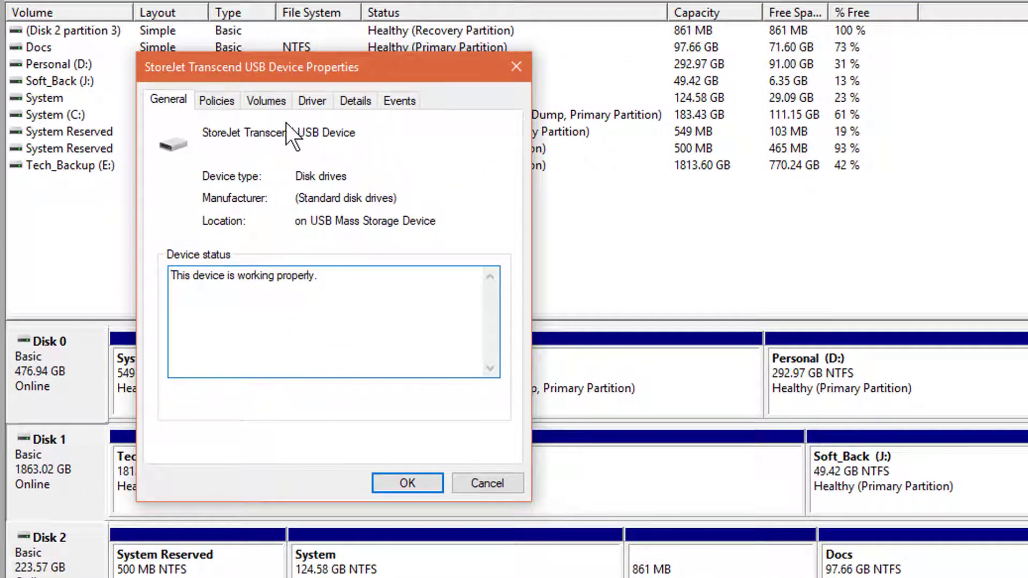
click(216, 101)
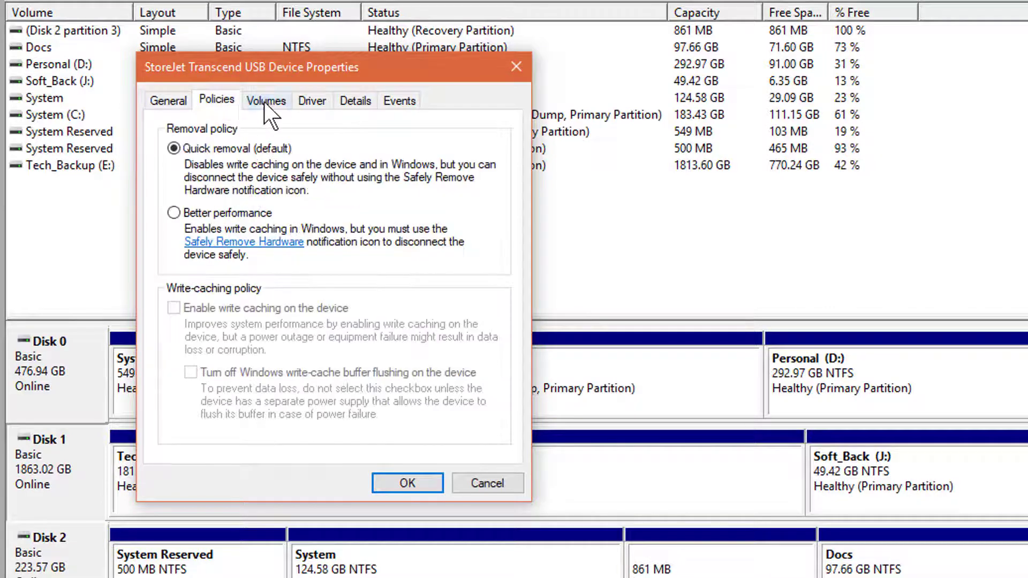
click(266, 101)
click(312, 101)
click(350, 105)
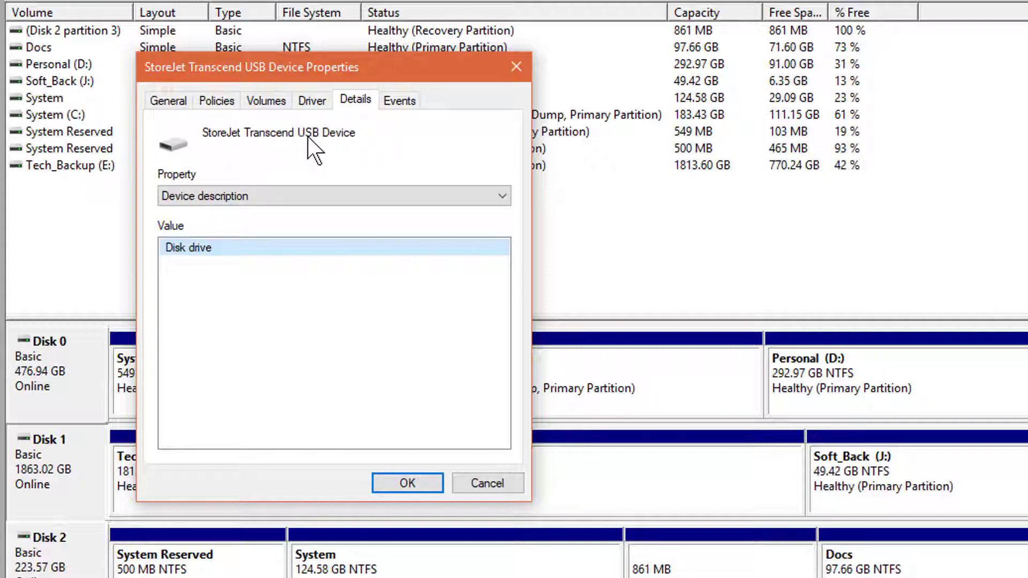
Display the StoreJet Transcend drive's Device instance path property and examine its full value
click(308, 199)
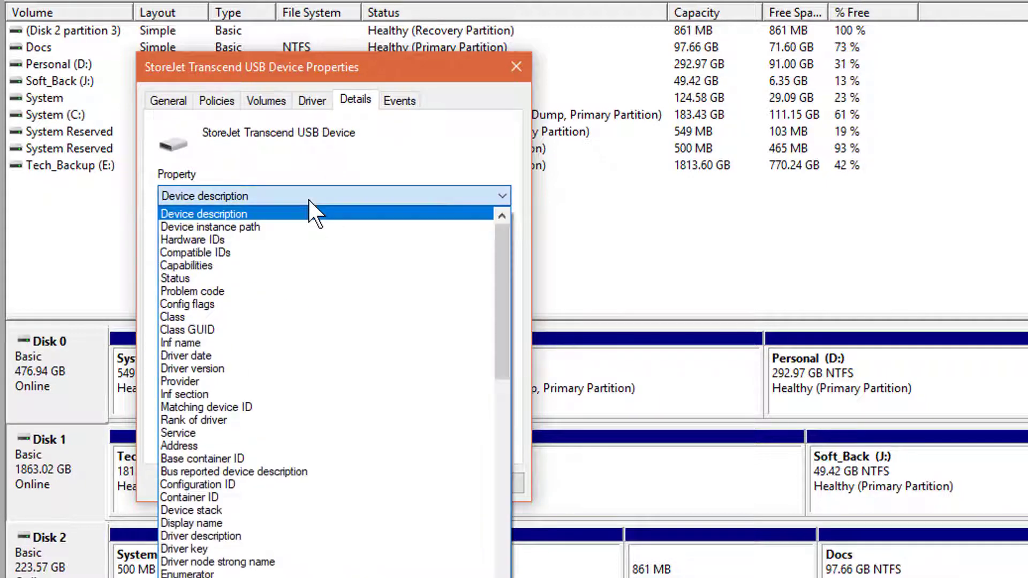
click(261, 219)
click(299, 244)
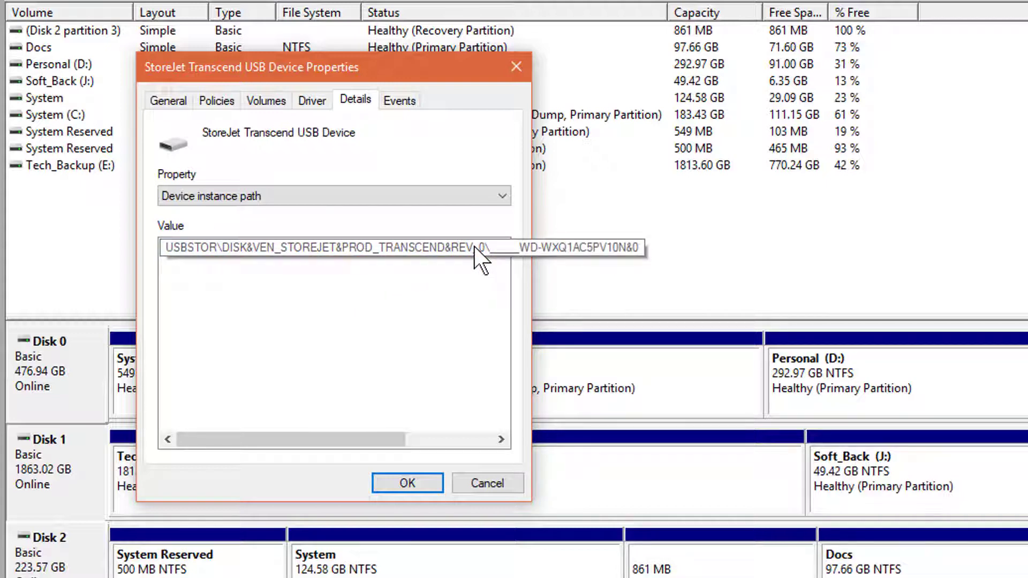
Examine the StoreJet Transcend drive's Hardware IDs and Compatible IDs properties
click(297, 196)
click(298, 196)
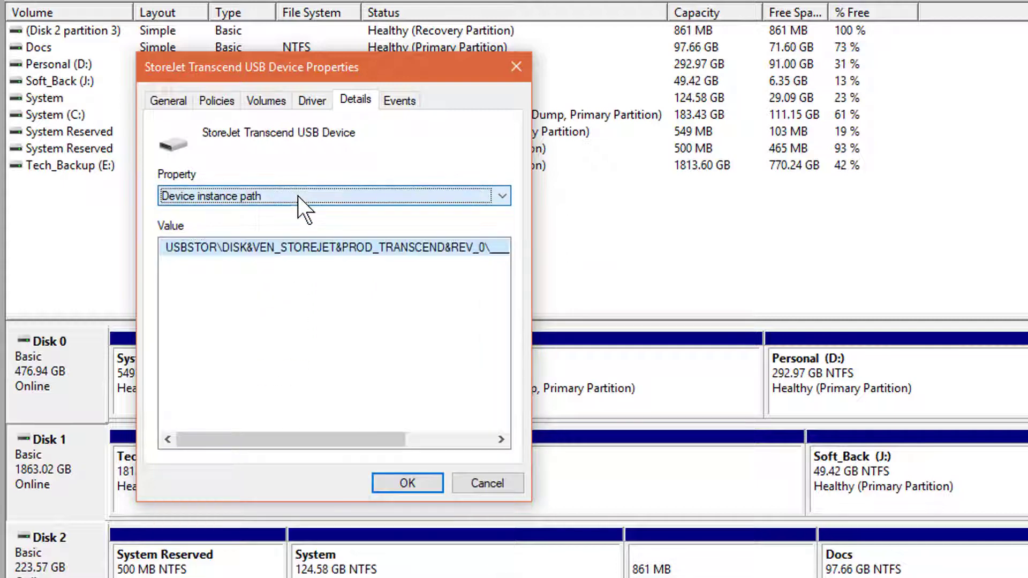
key(Down)
key(Down)
key(Up)
key(Down)
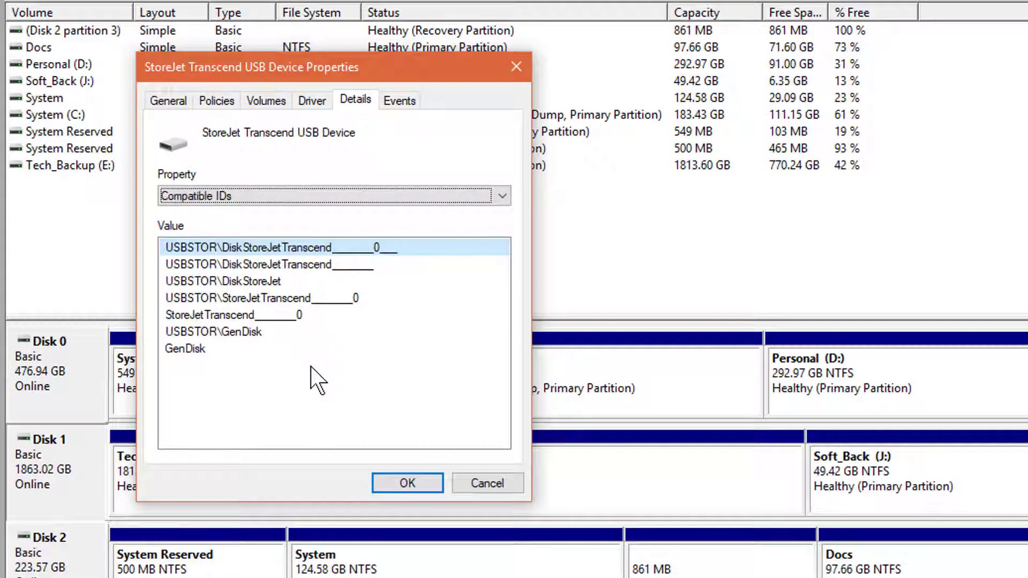
Browse the StoreJet Transcend drive's remaining detail properties, including Class and Provider, and close its properties
key(Down)
key(Down)
key(Down)
key(Down)
key(Down)
key(Down)
key(Down)
key(Down)
key(Down)
key(Down)
key(Down)
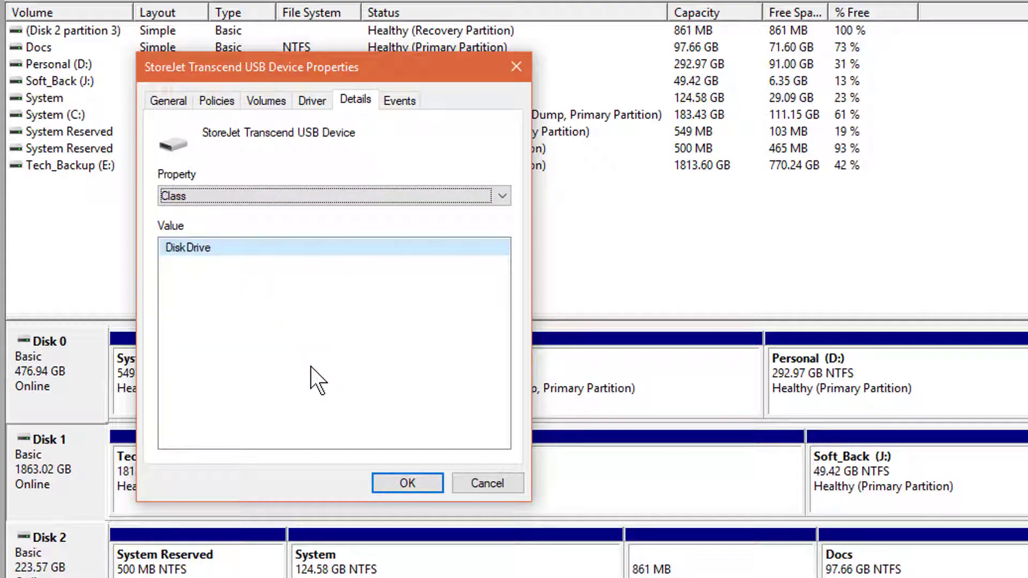
key(Down)
key(Down)
key(Down)
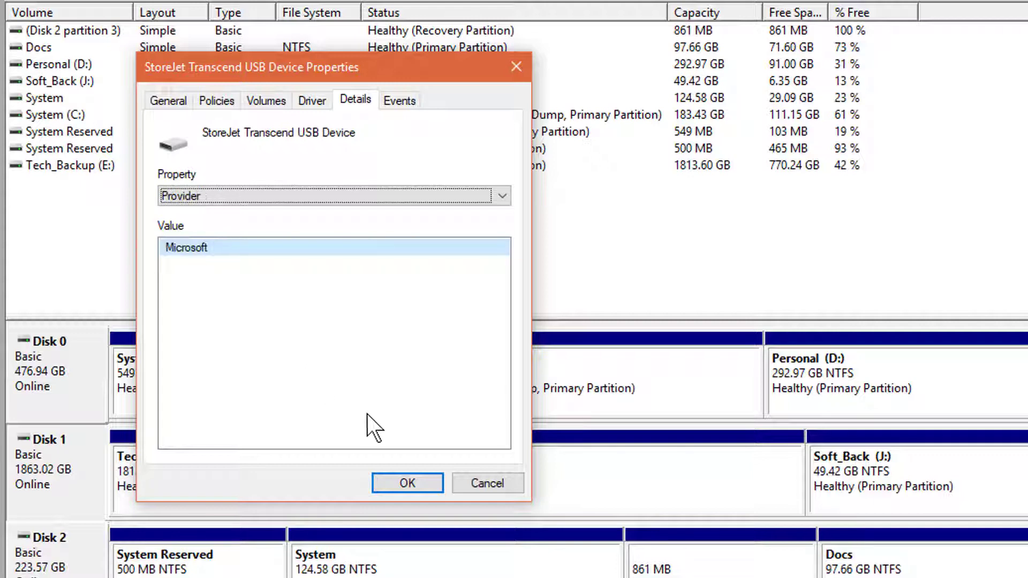
click(482, 483)
Open the properties of Disk 2 and display its driver information and device details
right_click(73, 557)
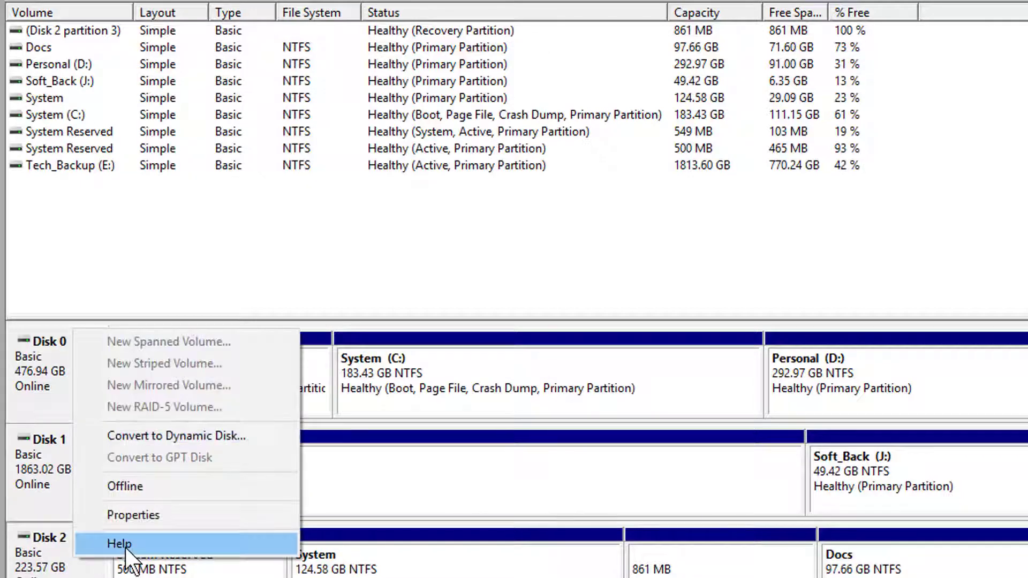
click(140, 516)
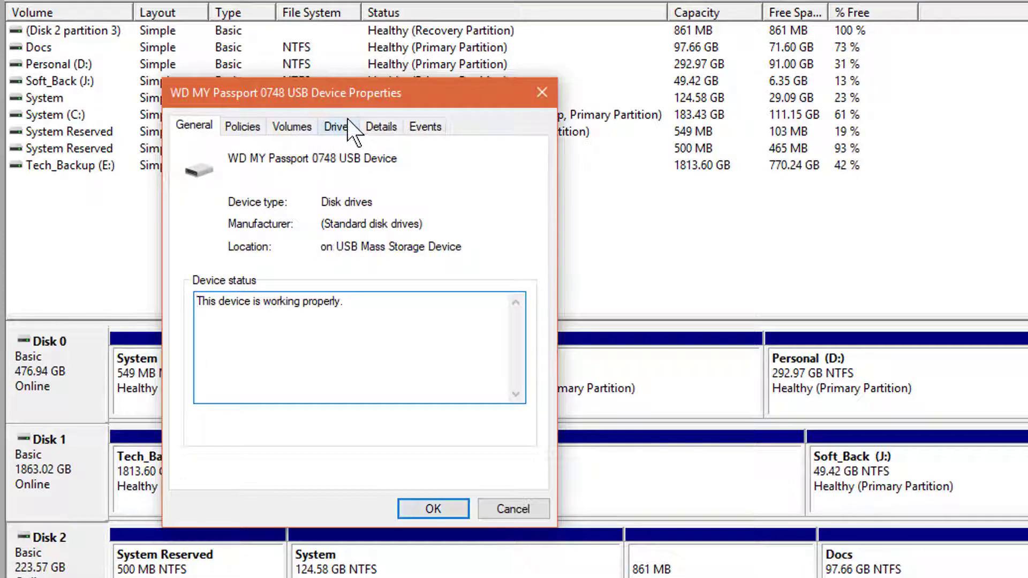
click(339, 126)
click(374, 127)
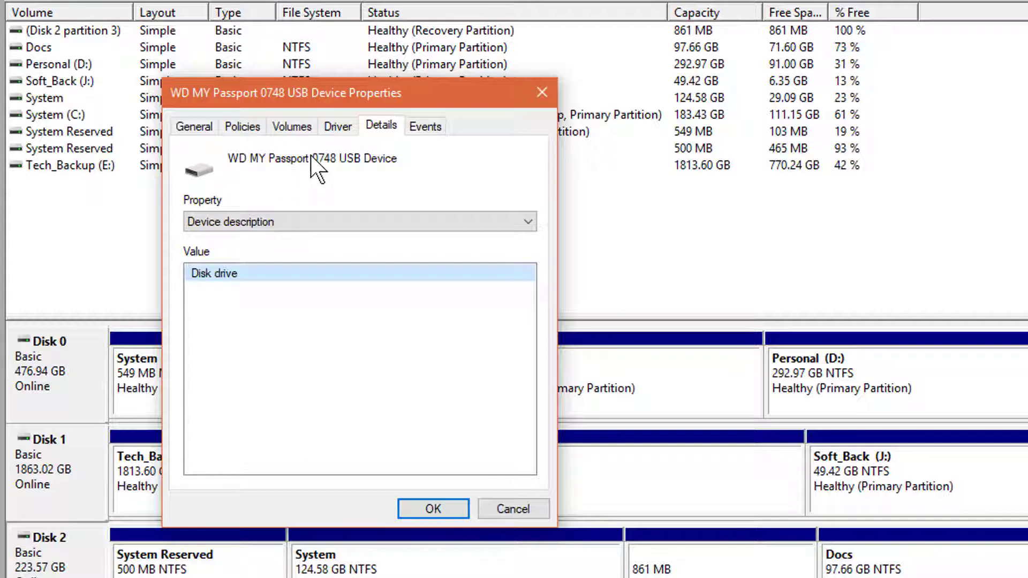
Examine the WD MY Passport drive's Device instance path, Hardware IDs and Compatible IDs properties
key(Down)
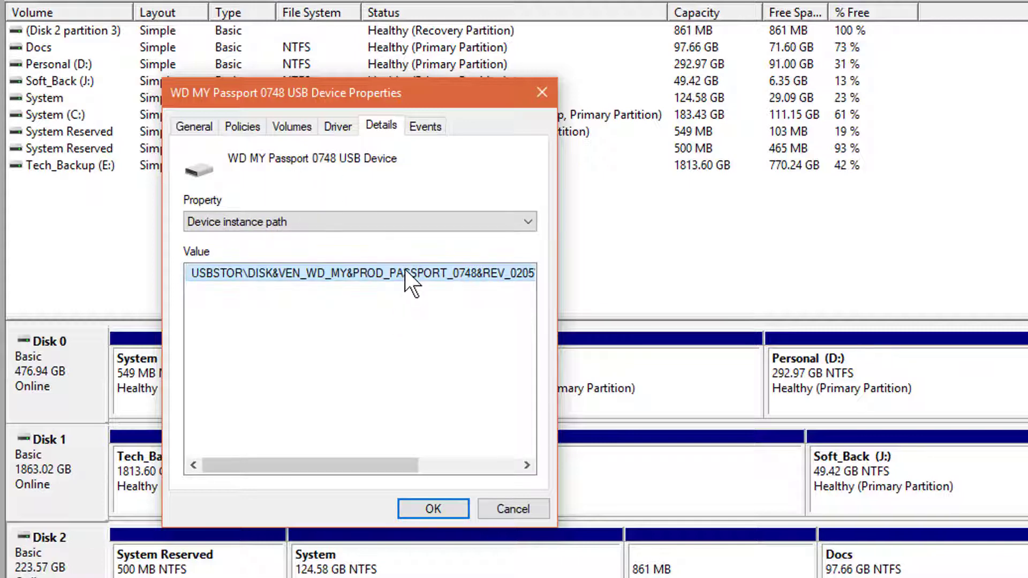
click(345, 221)
click(345, 219)
key(Down)
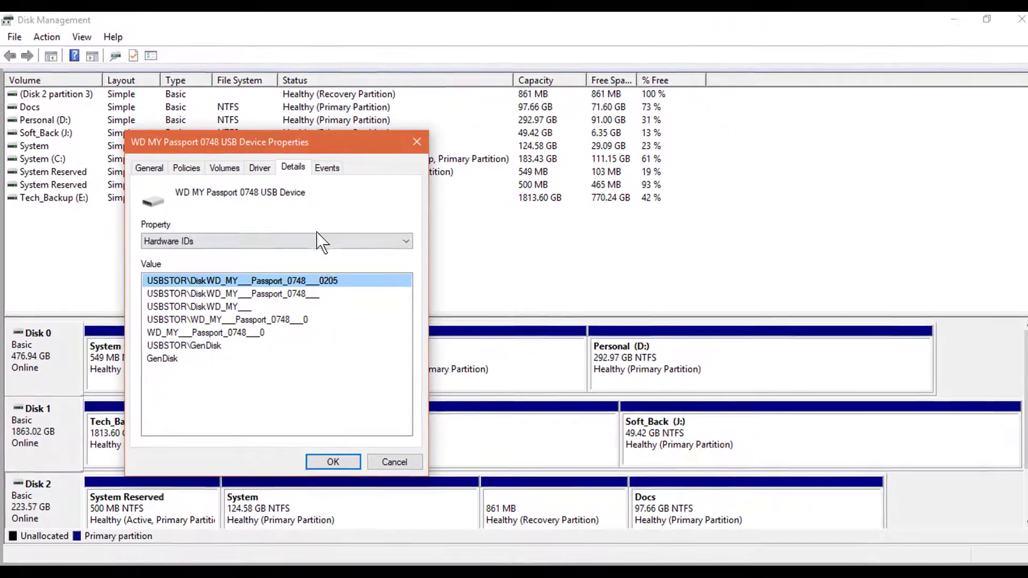
key(Down)
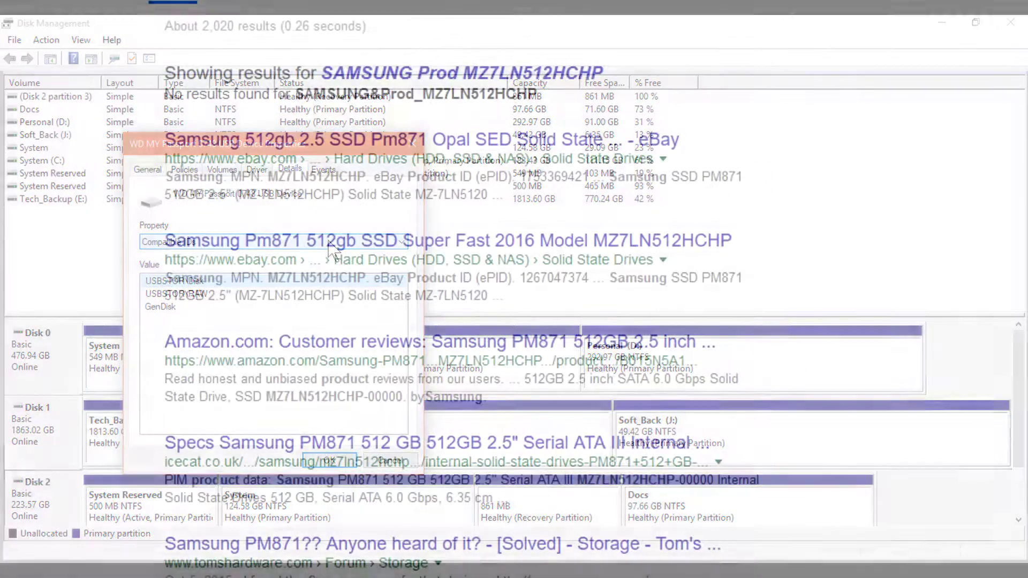
Switch to the browser and search Google for "WD My passport 0748 USB Device"
click(760, 21)
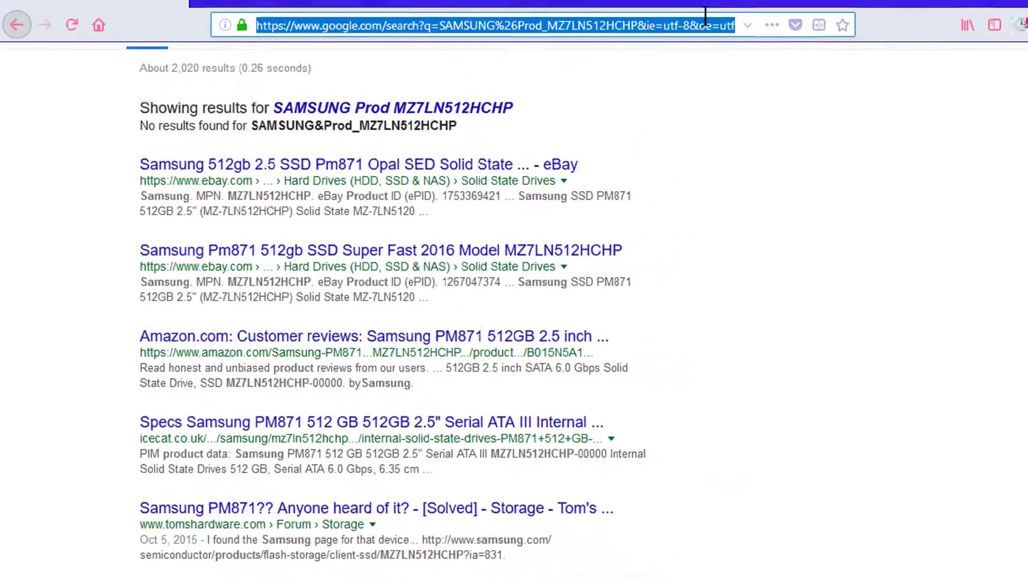
text(WD My passport 0748 USB Device)
key(Return)
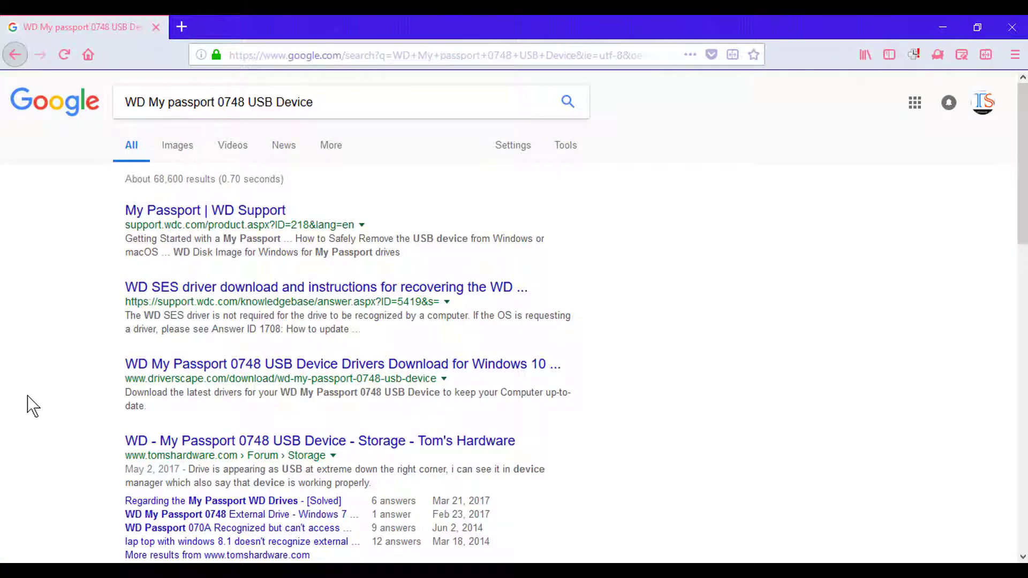
Review the Google results for the WD My Passport, minimize the browser, and close the drive's properties in Disk Management
scroll(32, 405, down, 3)
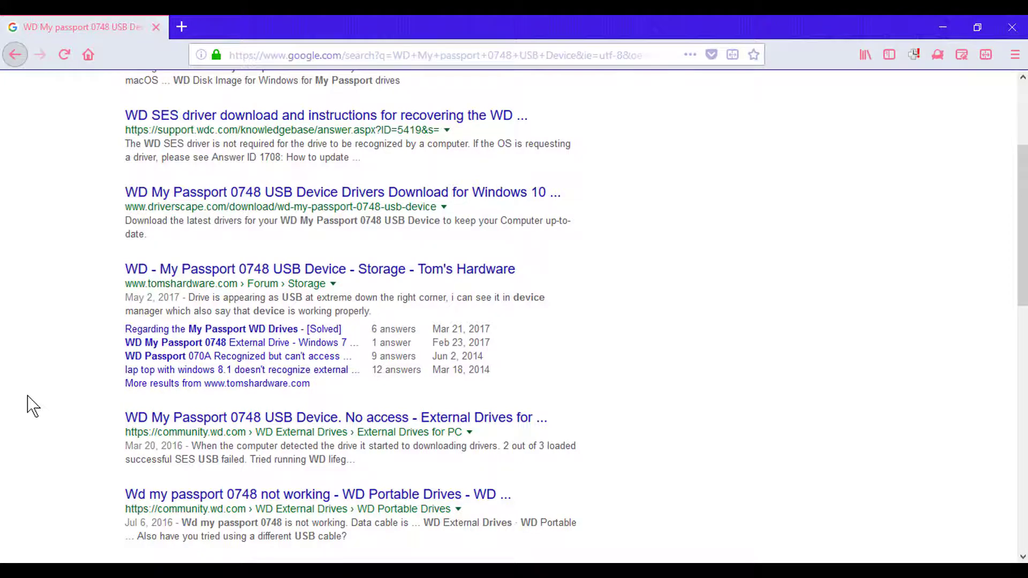
scroll(32, 406, down, 5)
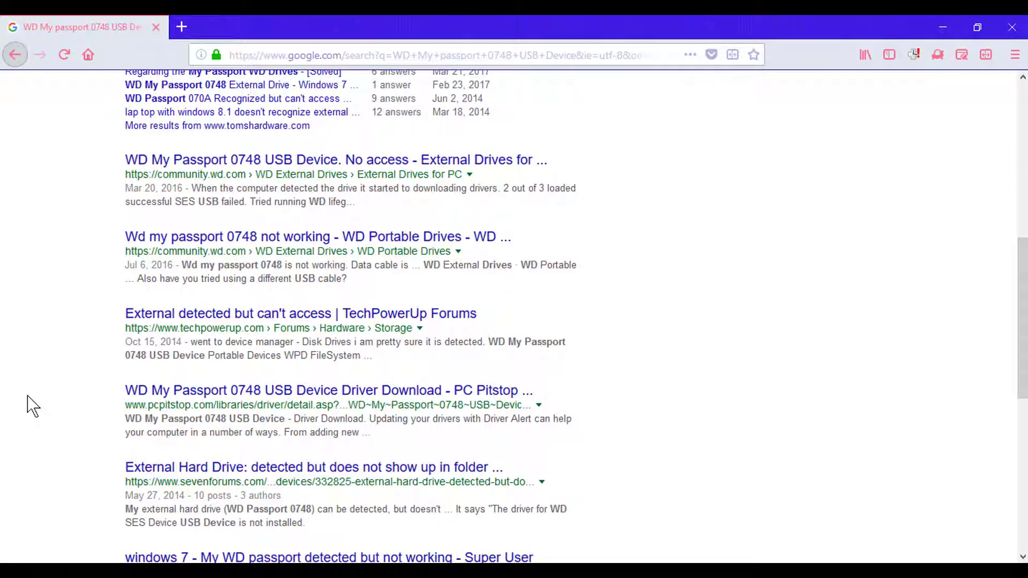
scroll(32, 405, up, 8)
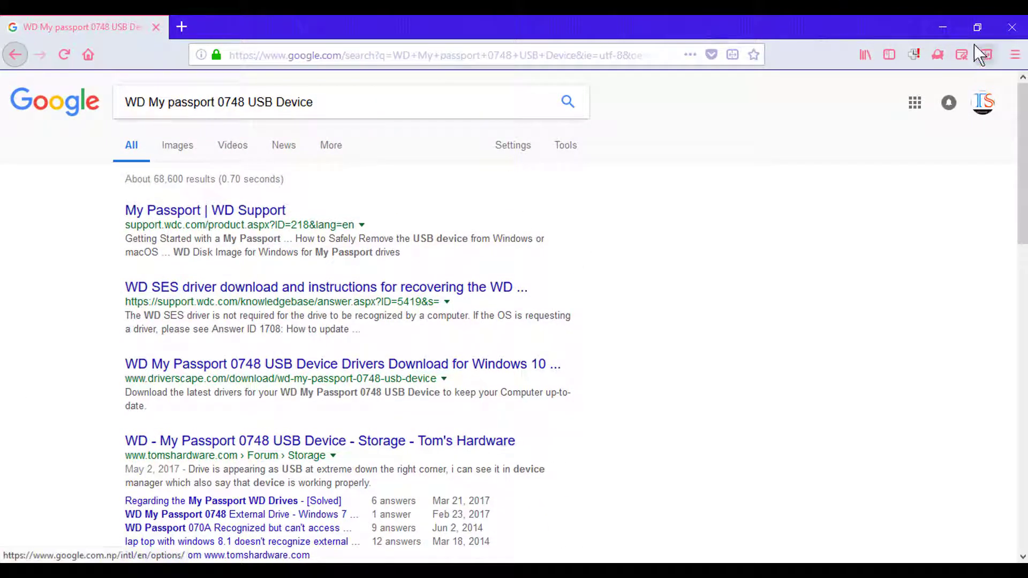
click(943, 26)
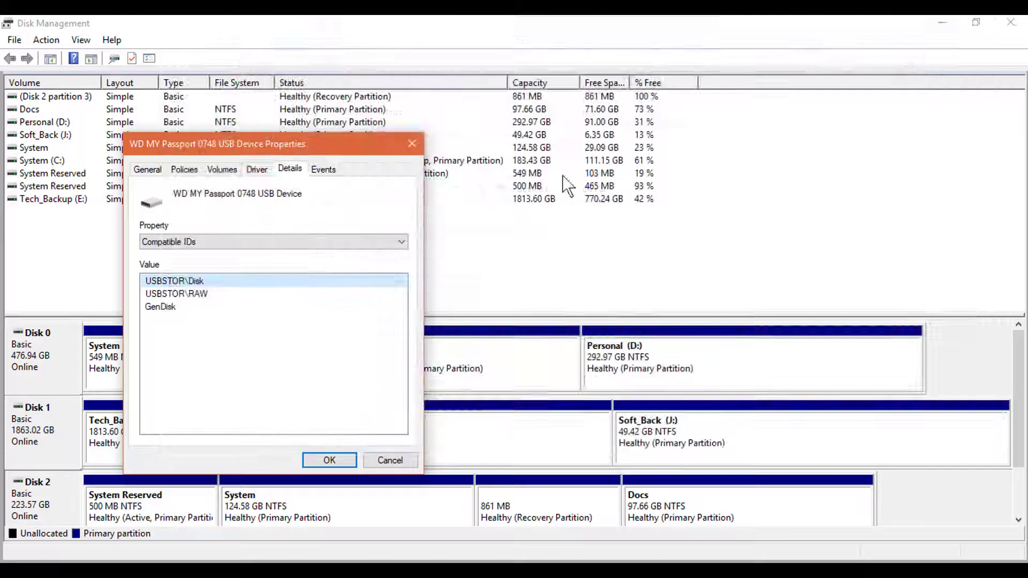
click(377, 458)
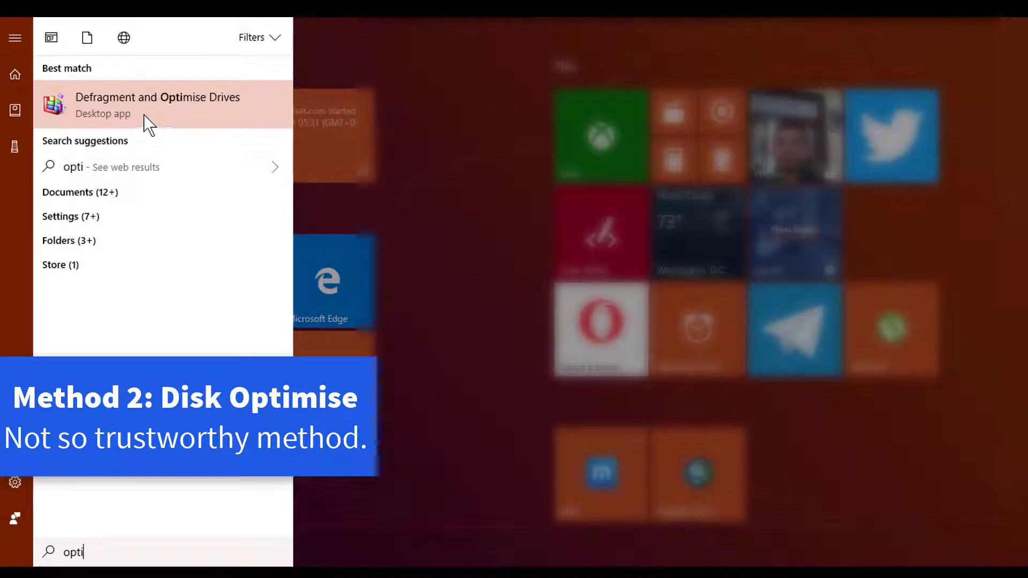
Open Defragment and Optimise Drives and go through the full drive list from System (C:) to System Reserved and back
click(214, 108)
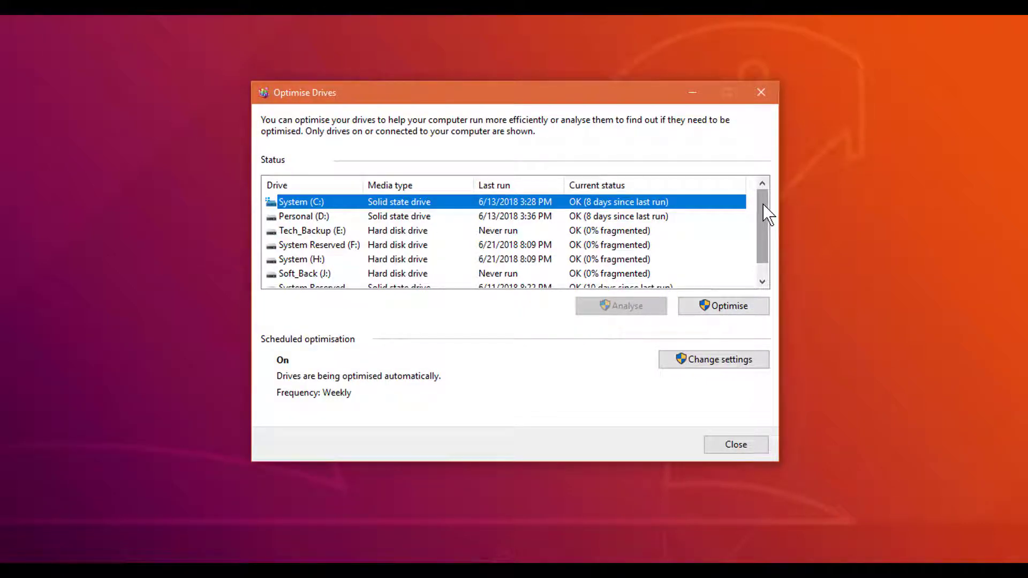
mouse_move(762, 204)
mouse_down()
mouse_move(760, 229)
mouse_move(761, 194)
mouse_up()
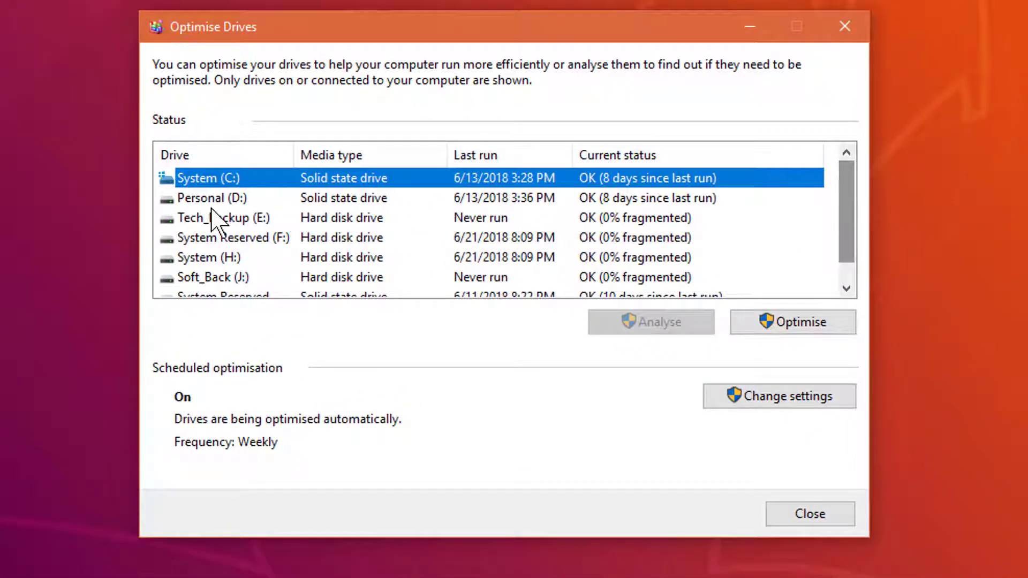
key(Down)
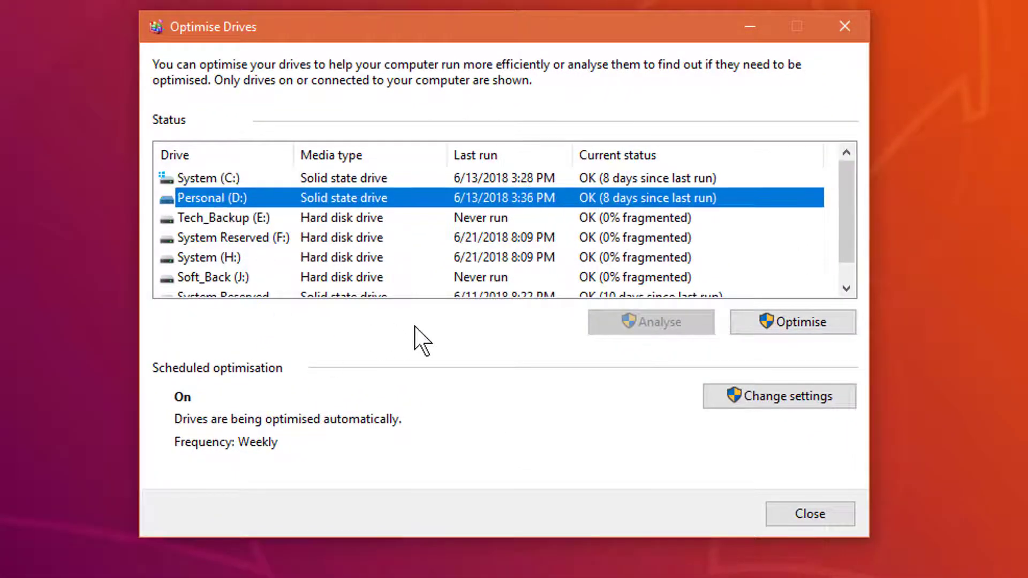
key(Down)
key(Down)
key(Down)
key(Down)
key(Down)
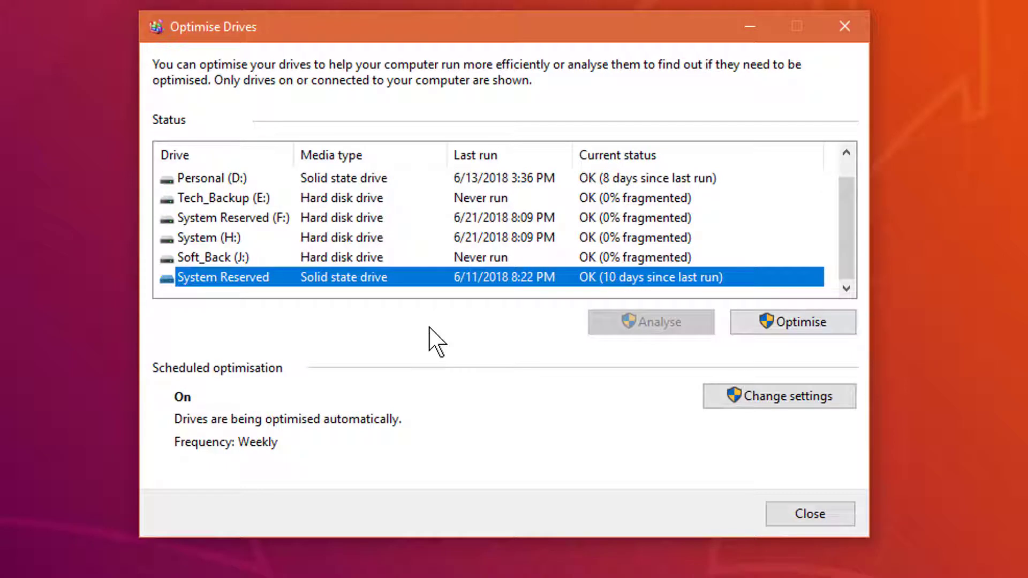
key(Up)
key(Up)
key(Up)
key(Up)
key(Up)
key(Up)
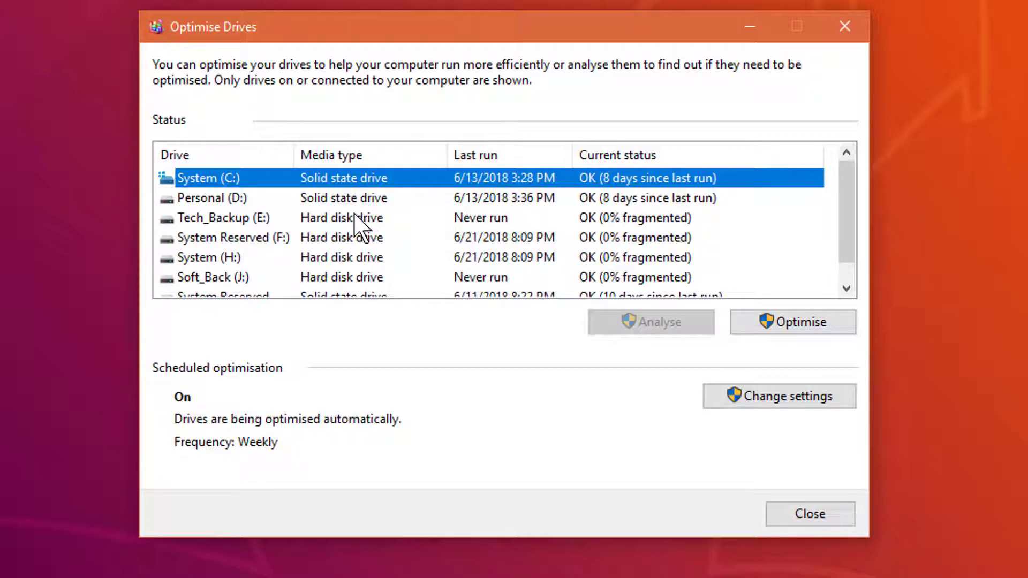
Check the media type of each drive from Personal (D:) through Soft_Back (J:) in the drive list
click(340, 199)
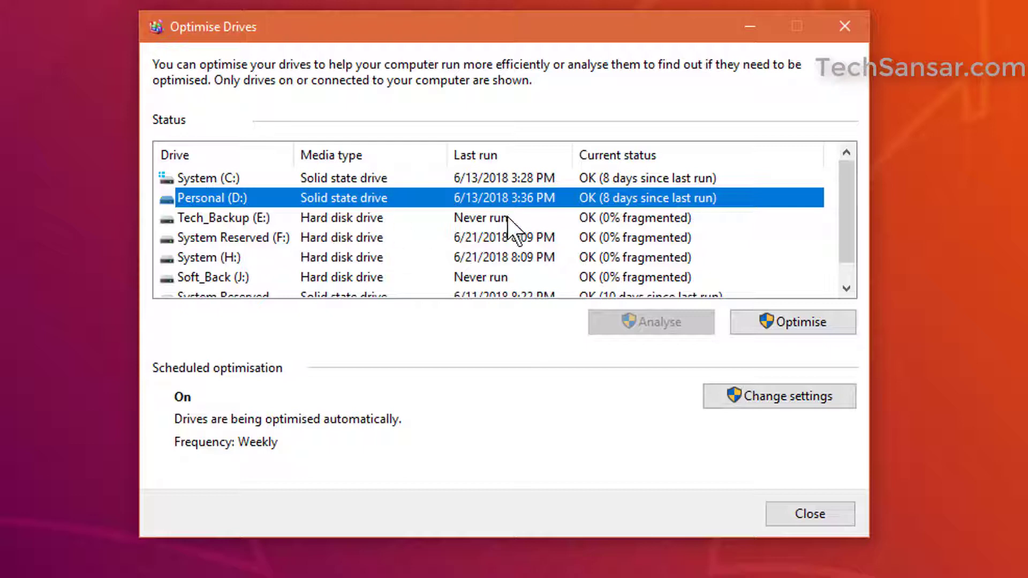
click(354, 220)
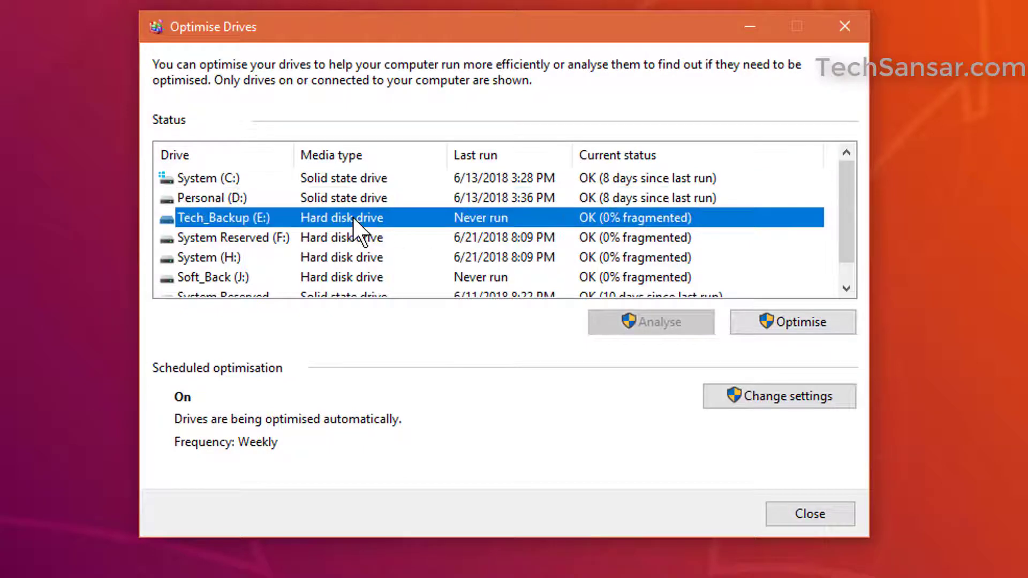
click(368, 239)
click(378, 265)
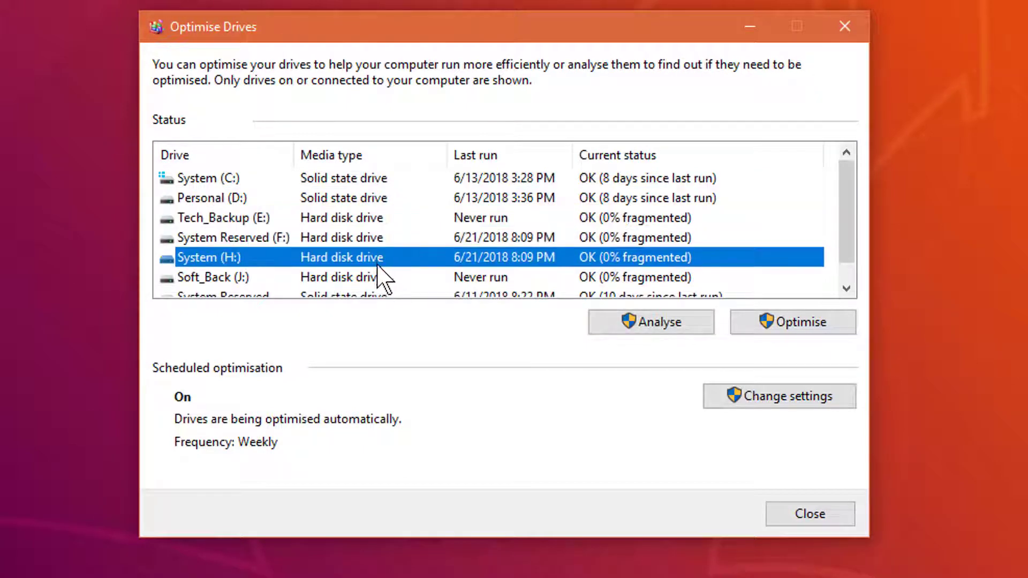
click(379, 282)
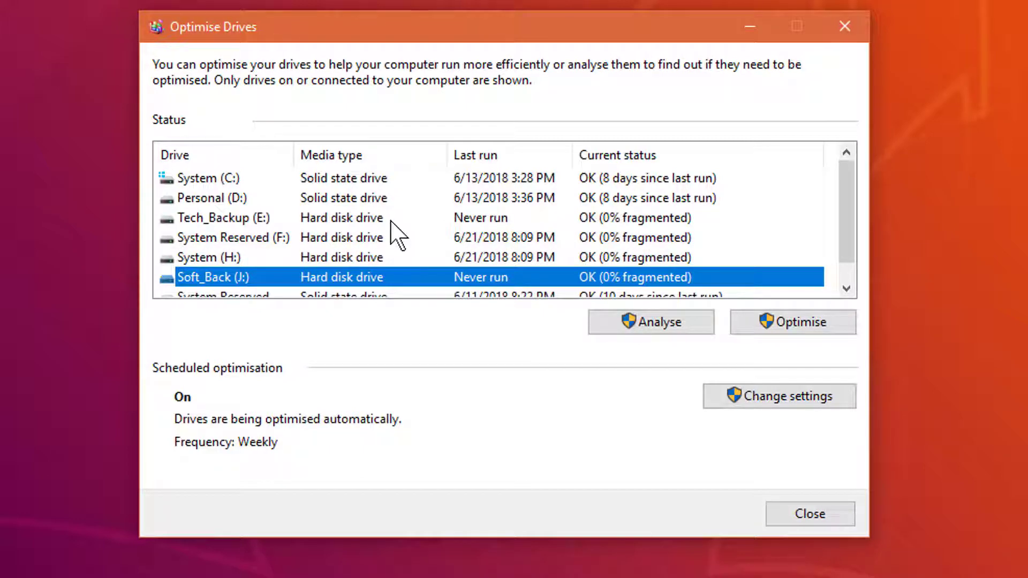
Check the media type of the System Reserved drive against the other drives and close Optimise Drives
scroll(397, 229, down, 1)
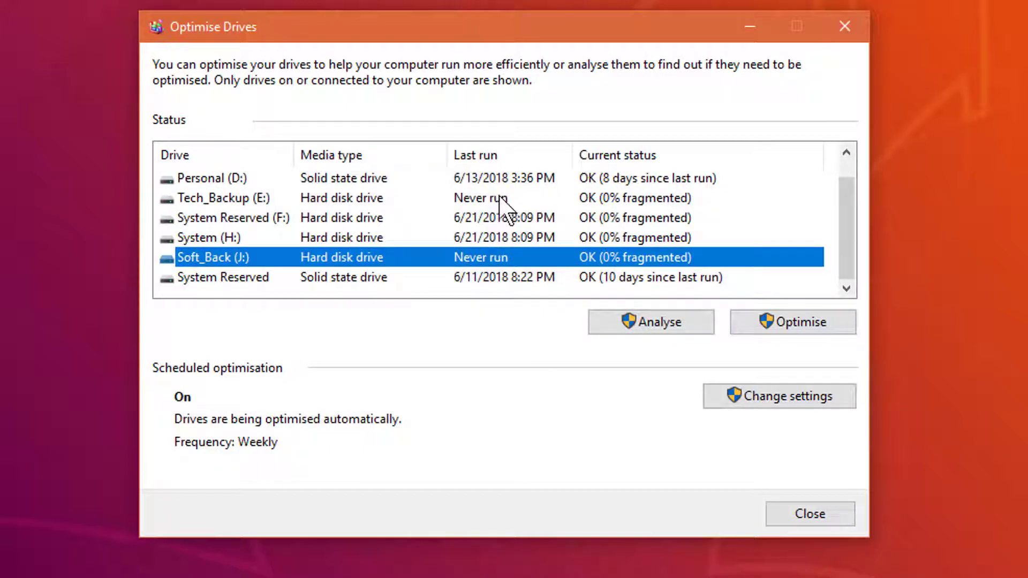
click(329, 277)
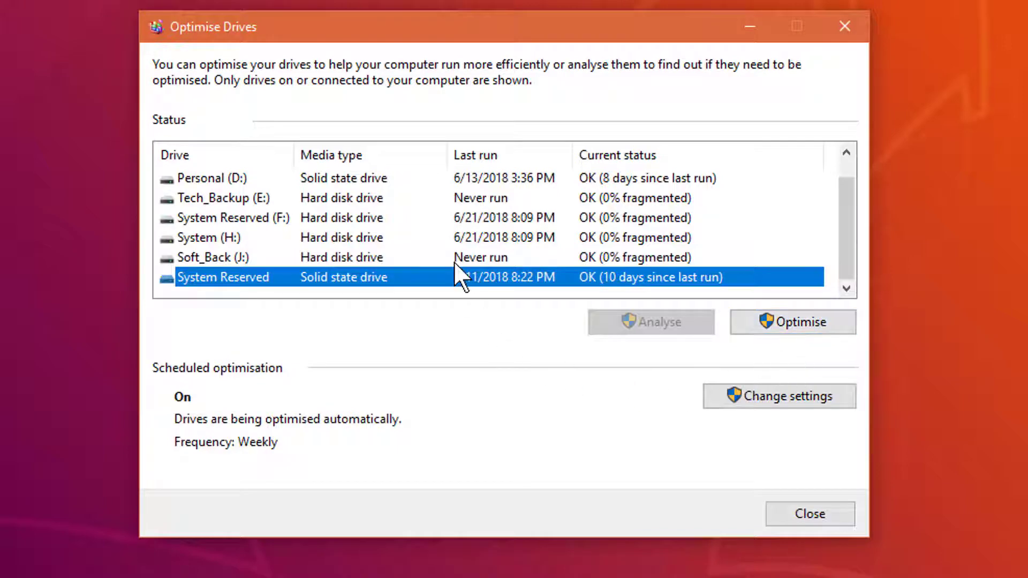
scroll(455, 268, up, 1)
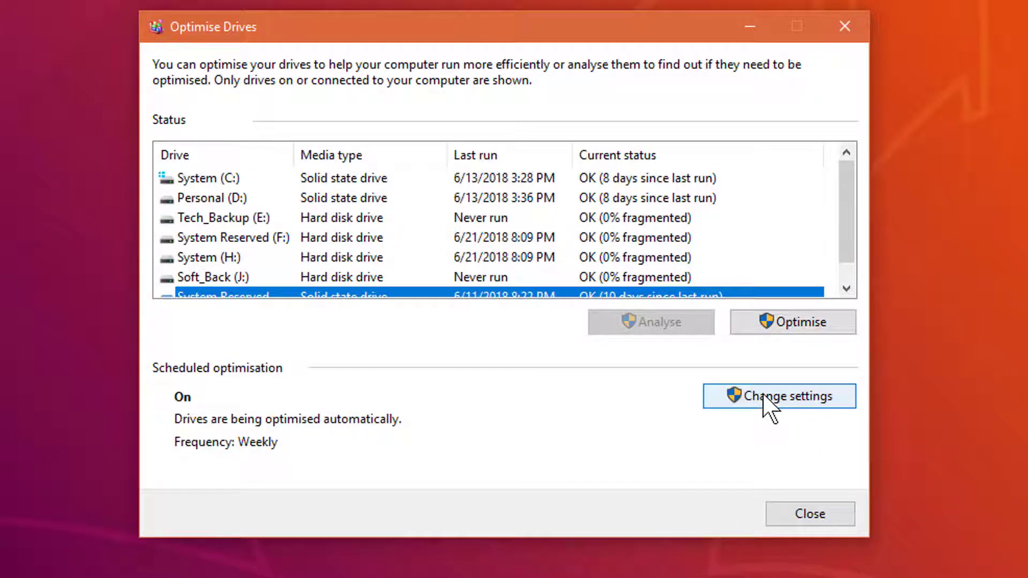
scroll(541, 220, down, 1)
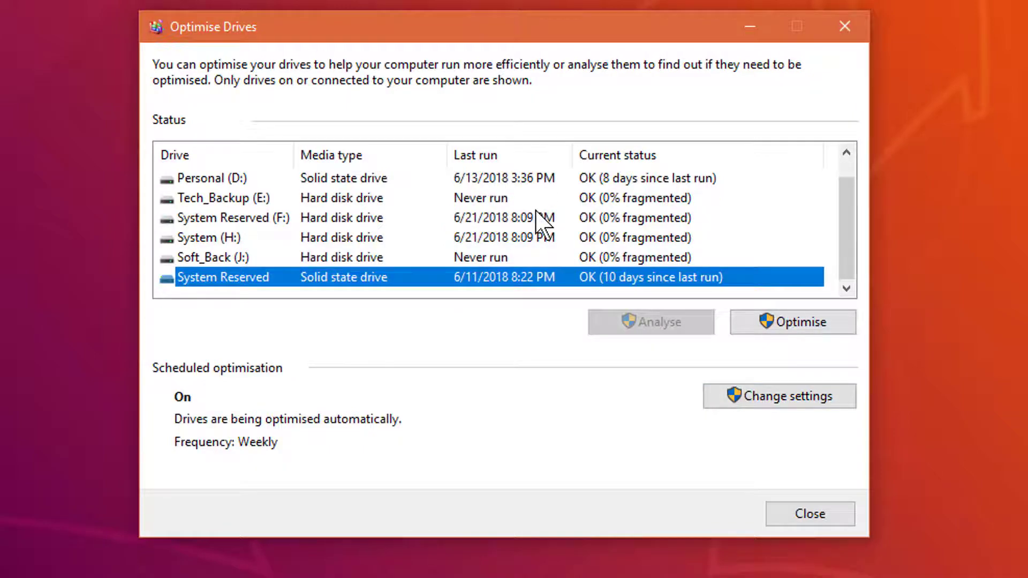
scroll(542, 221, up, 1)
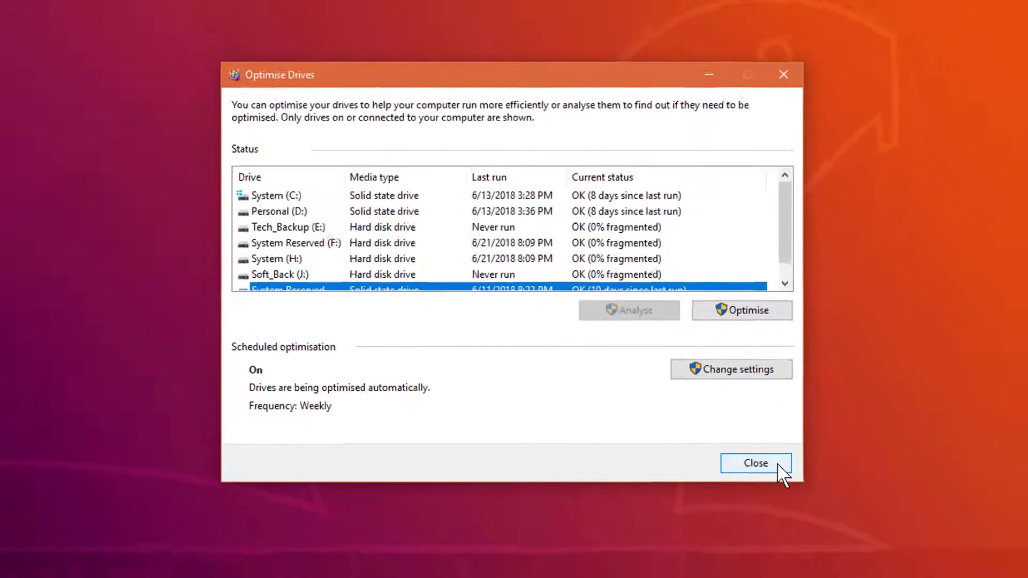
click(777, 464)
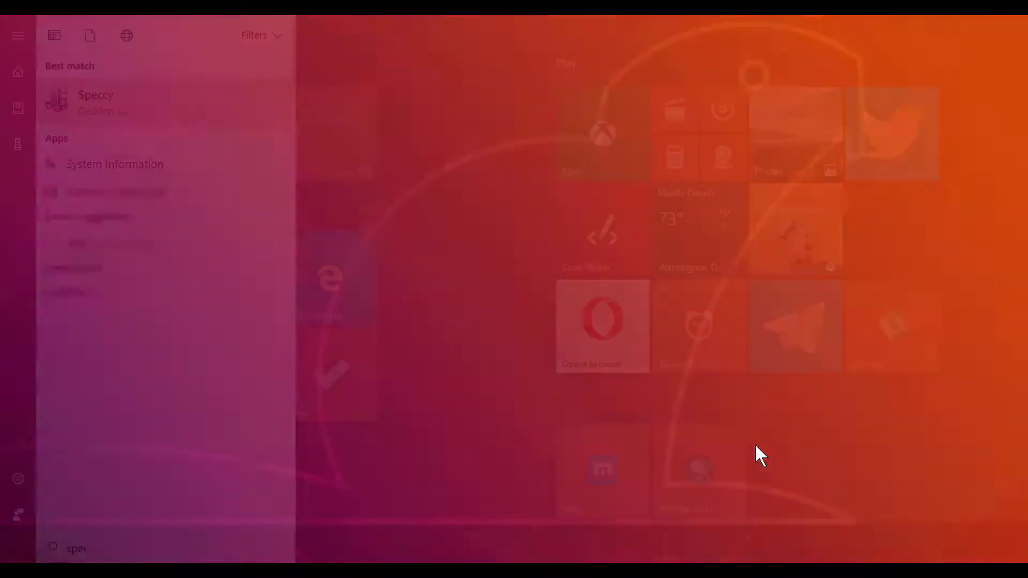
Find Speccy through the Windows search and launch it
text(cc)
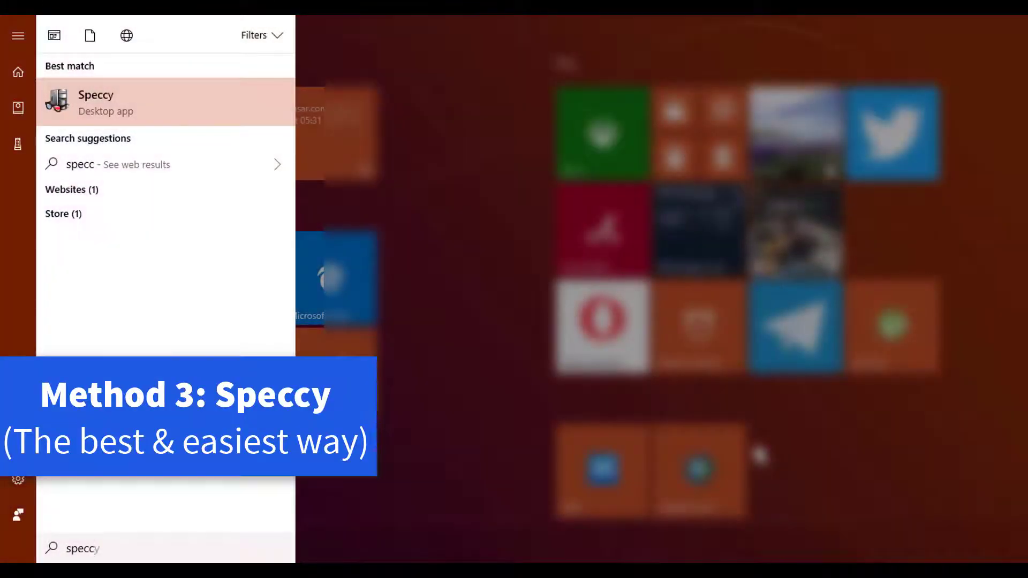
text(y)
key(Return)
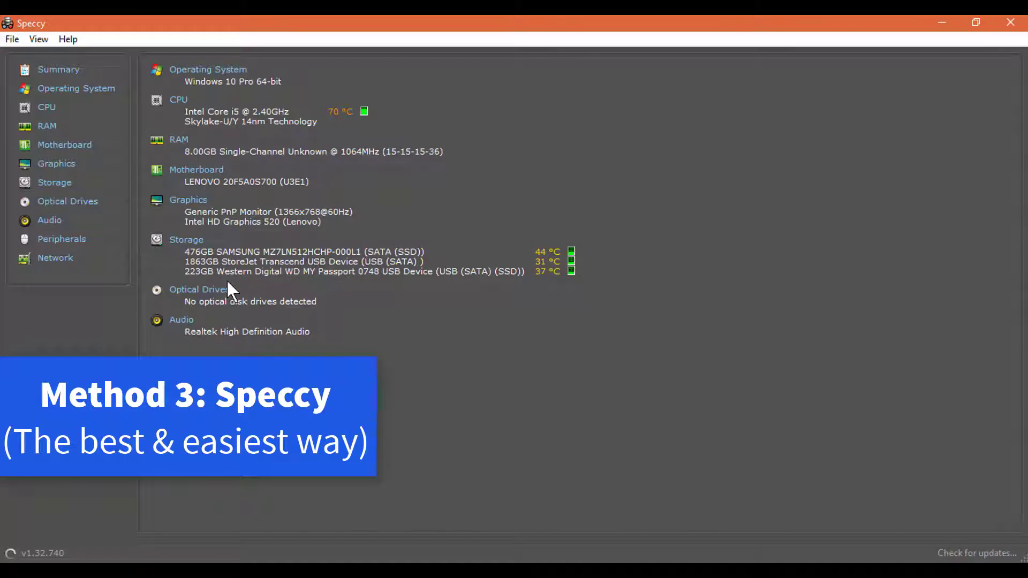
Open the Storage details and collapse the SAMSUNG, StoreJet Transcend and WD MY Passport entries to leave only the drive names
click(187, 242)
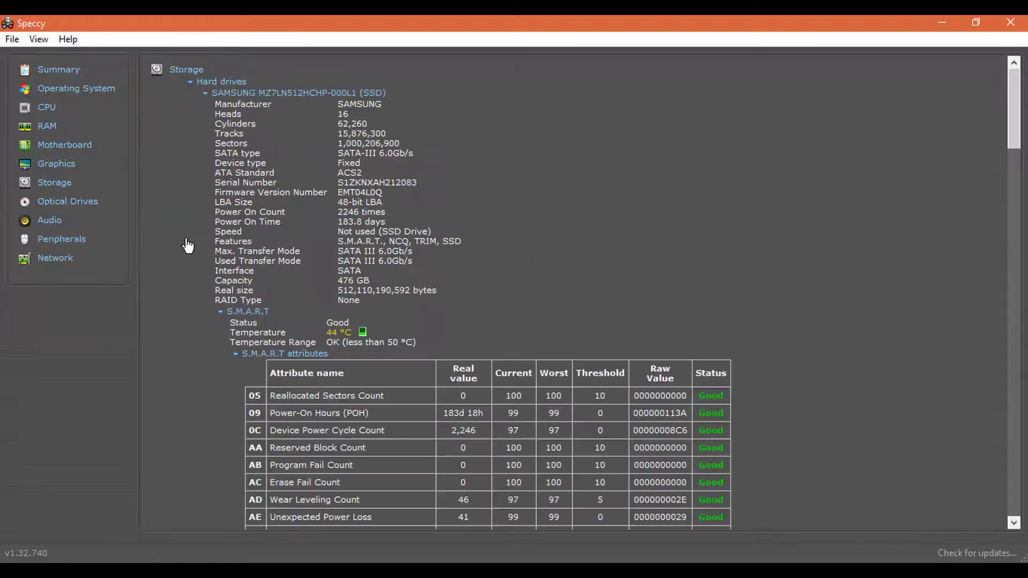
click(206, 92)
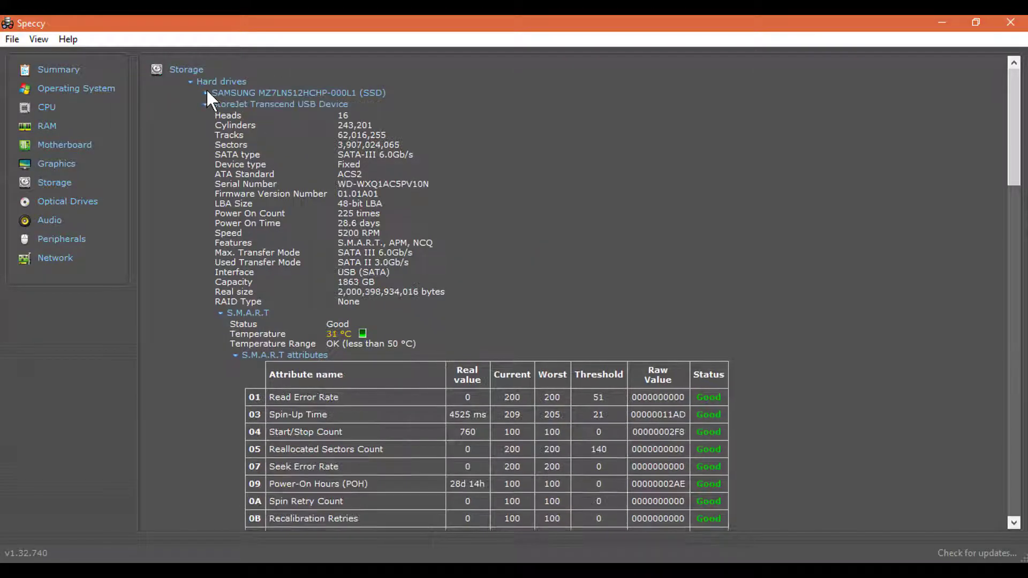
click(205, 104)
click(205, 115)
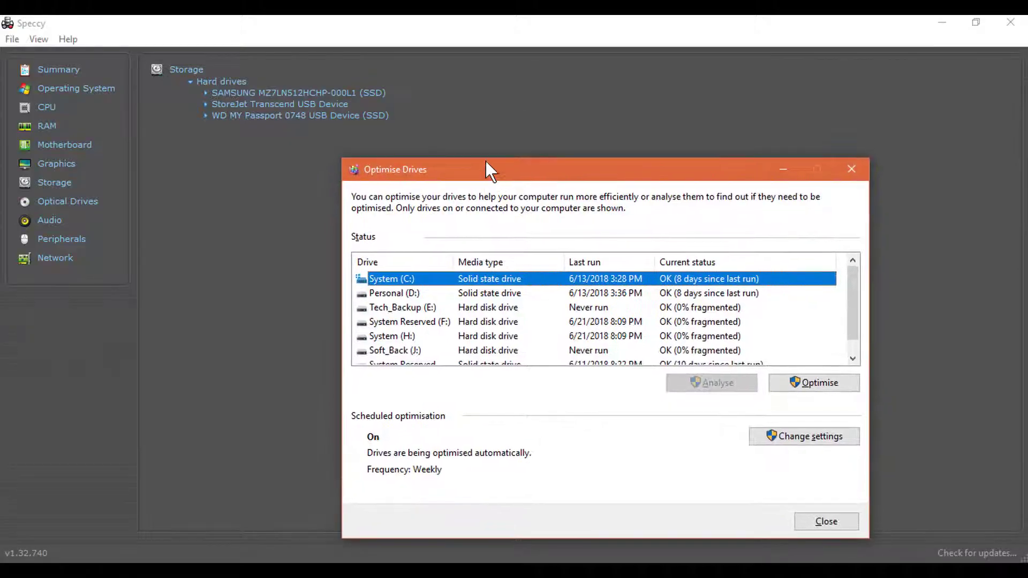
Compare the media types of the drives listed in Optimise Drives with the three hard drives listed in Speccy
click(499, 304)
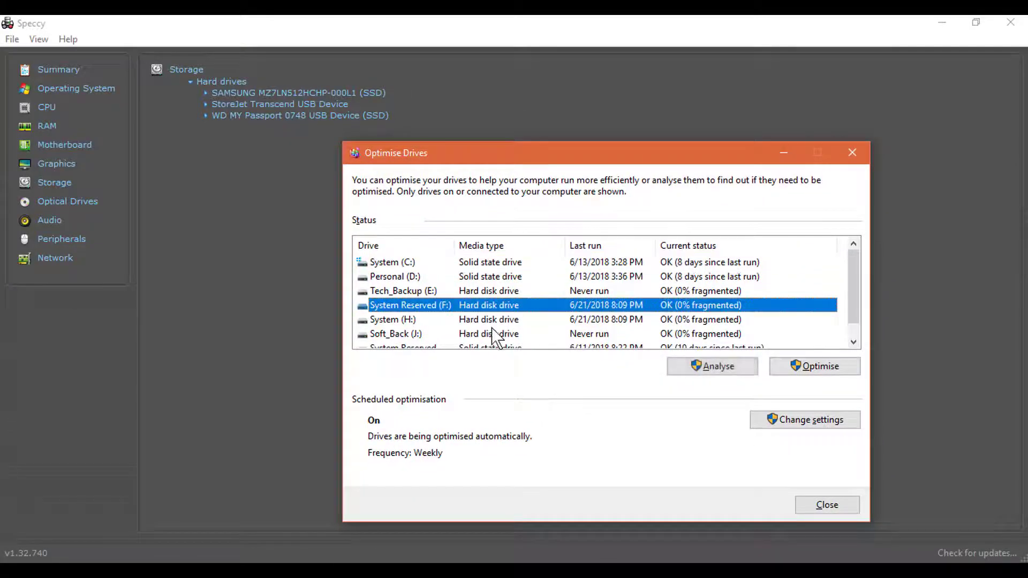
scroll(496, 330, down, 1)
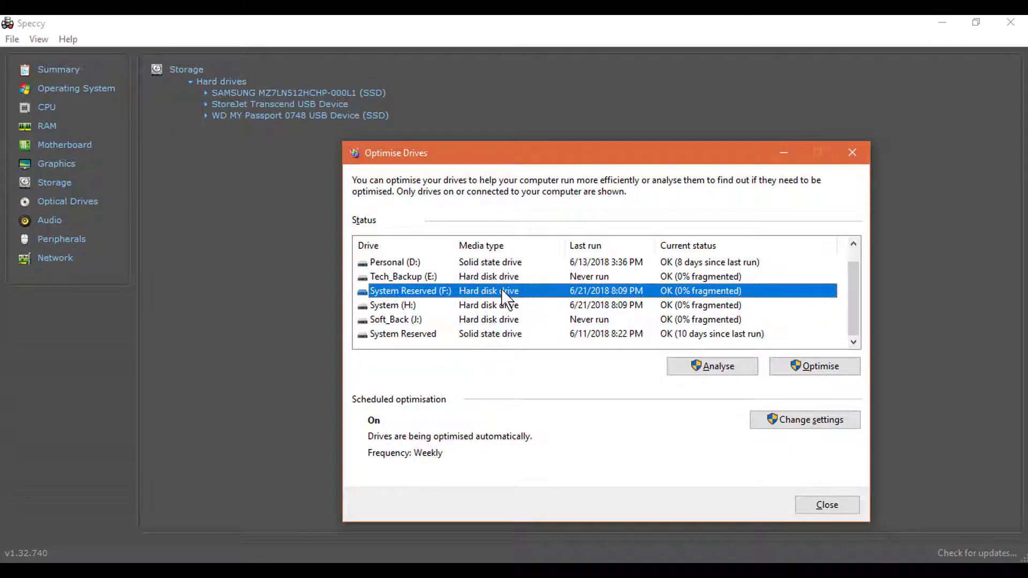
scroll(501, 289, up, 1)
click(497, 276)
click(494, 263)
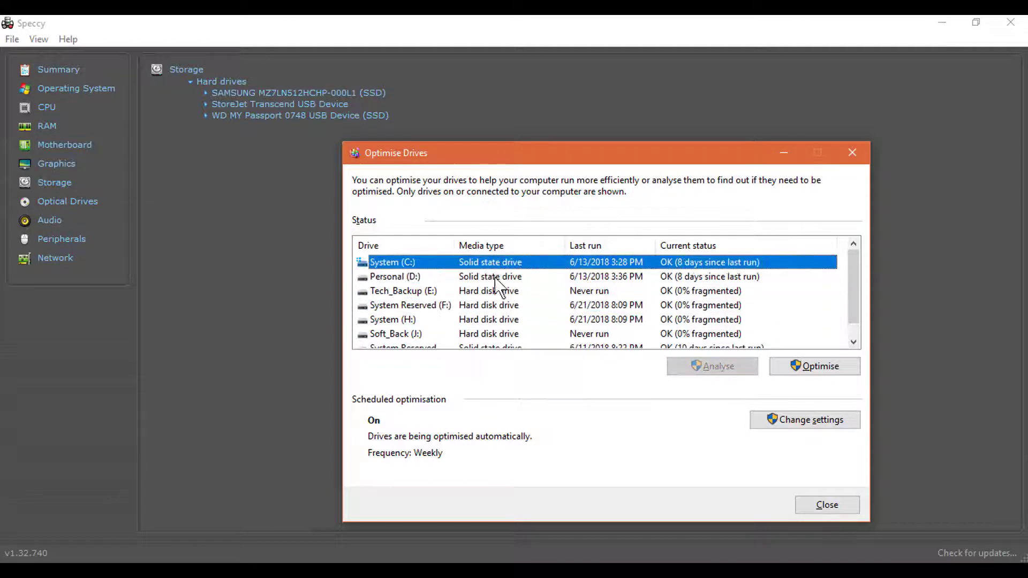
scroll(500, 286, down, 1)
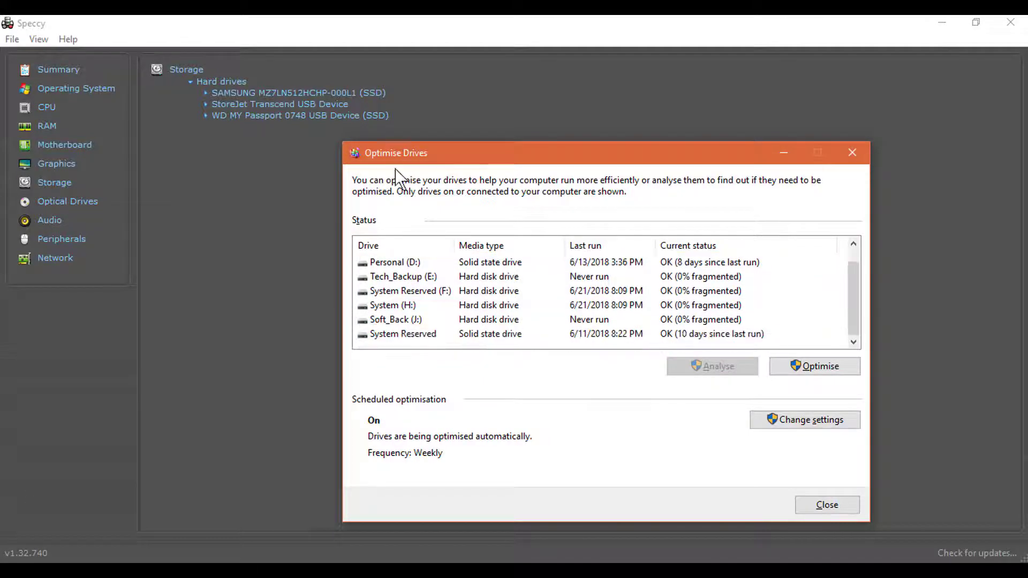
scroll(508, 276, up, 1)
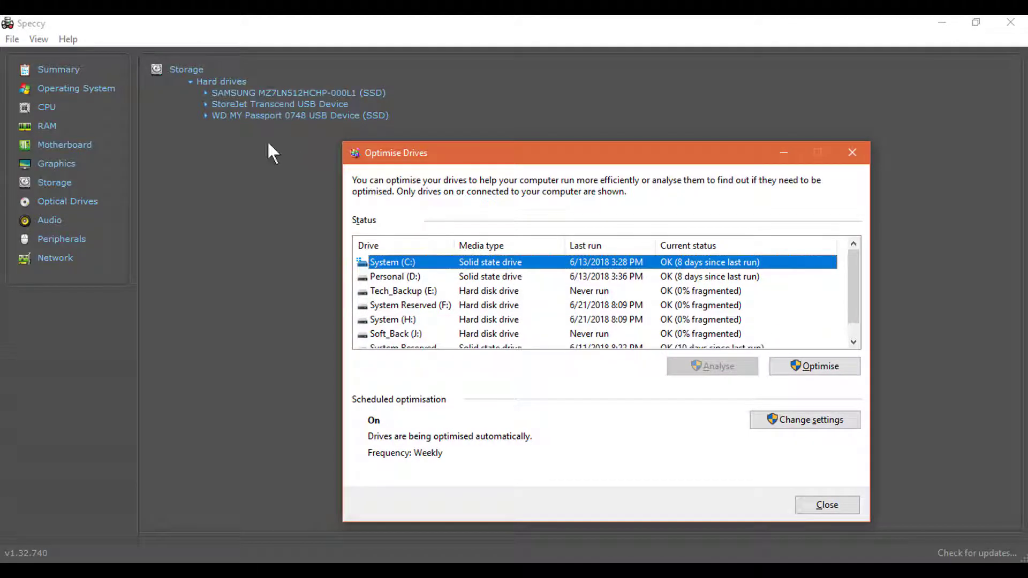
Expand the SAMSUNG MZ7LN512HCHP-000L1 entry and review its specifications, S.M.A.R.T attributes and partitions
click(207, 90)
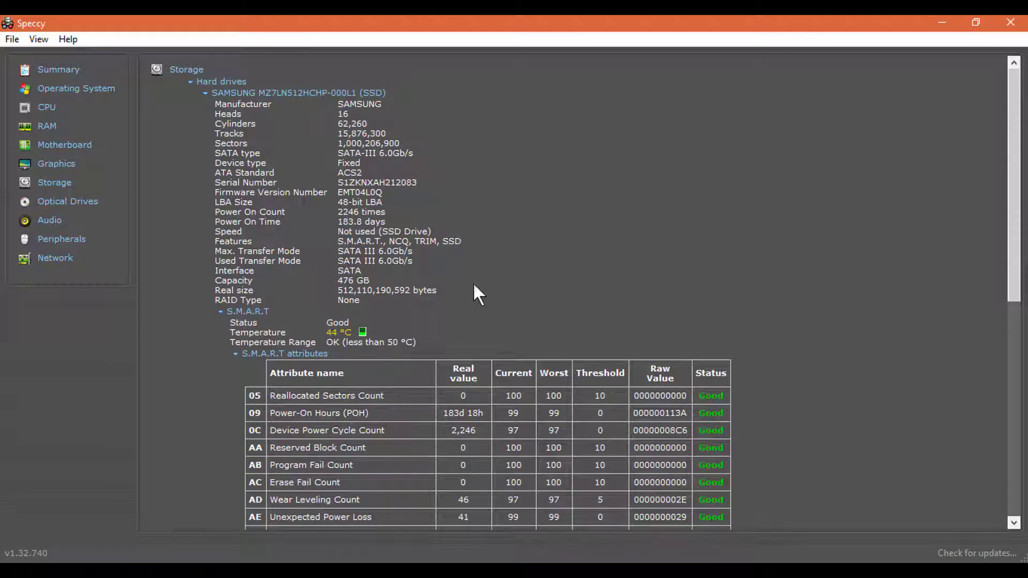
drag(1015, 218, 1015, 391)
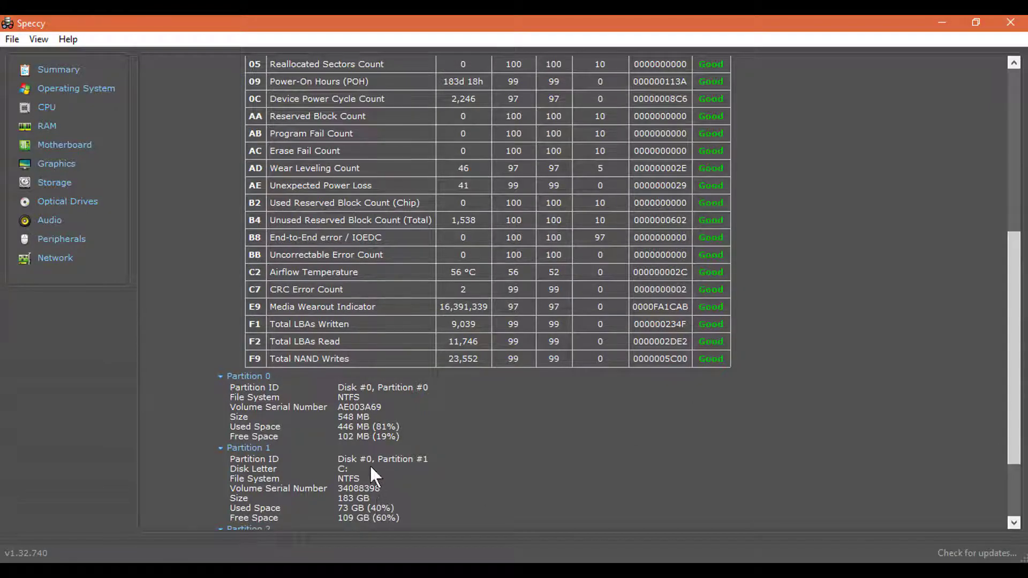
scroll(369, 464, down, 4)
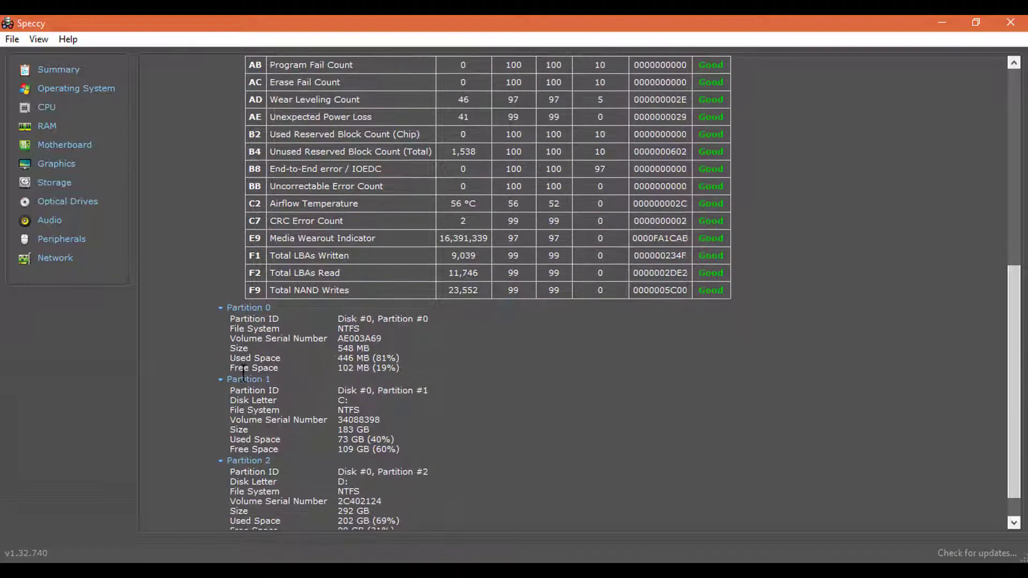
scroll(243, 420, down, 2)
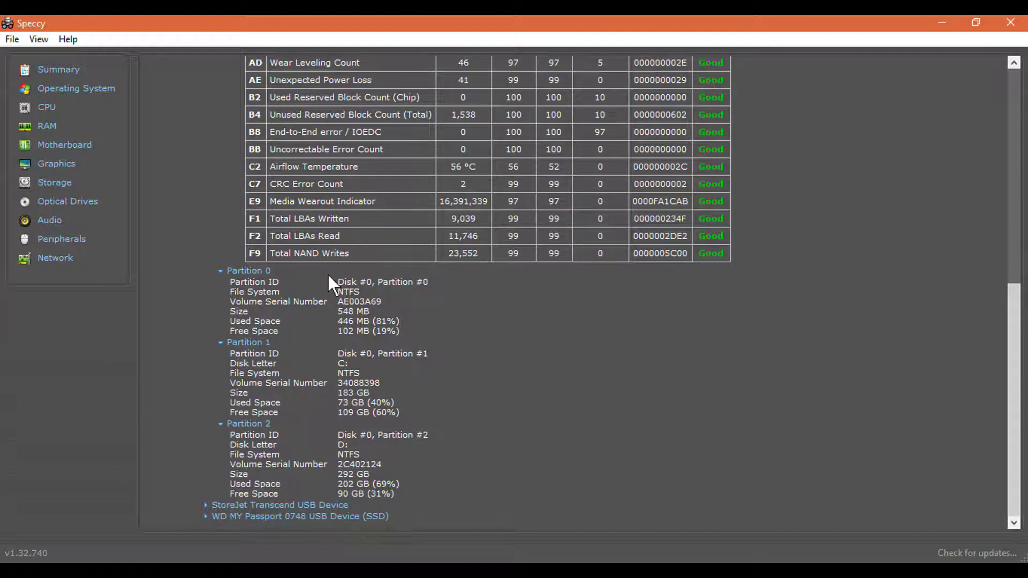
Expand the StoreJet Transcend USB Device entry and review its specifications, S.M.A.R.T attributes and partitions
click(205, 505)
scroll(306, 413, down, 5)
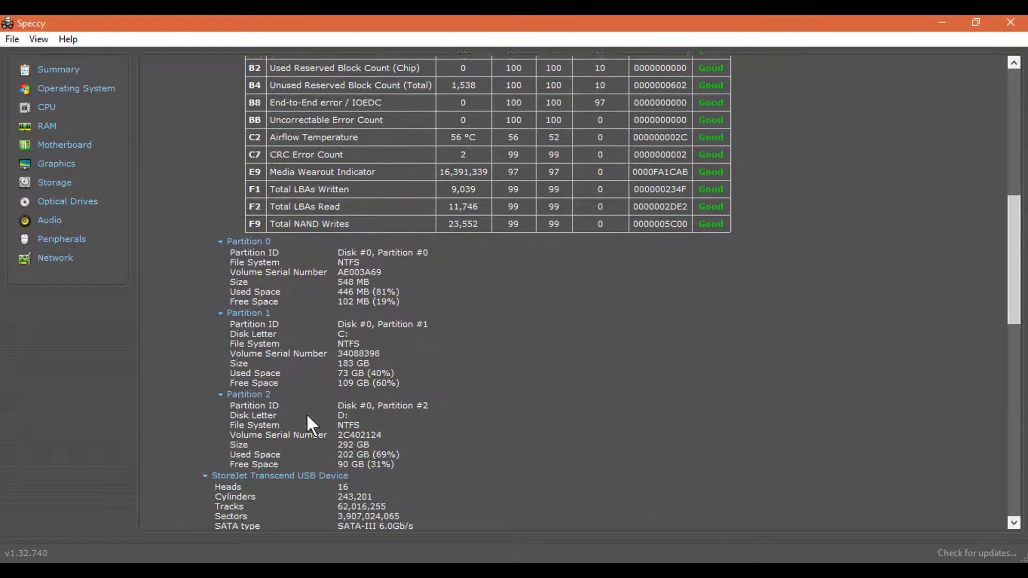
scroll(434, 504, down, 8)
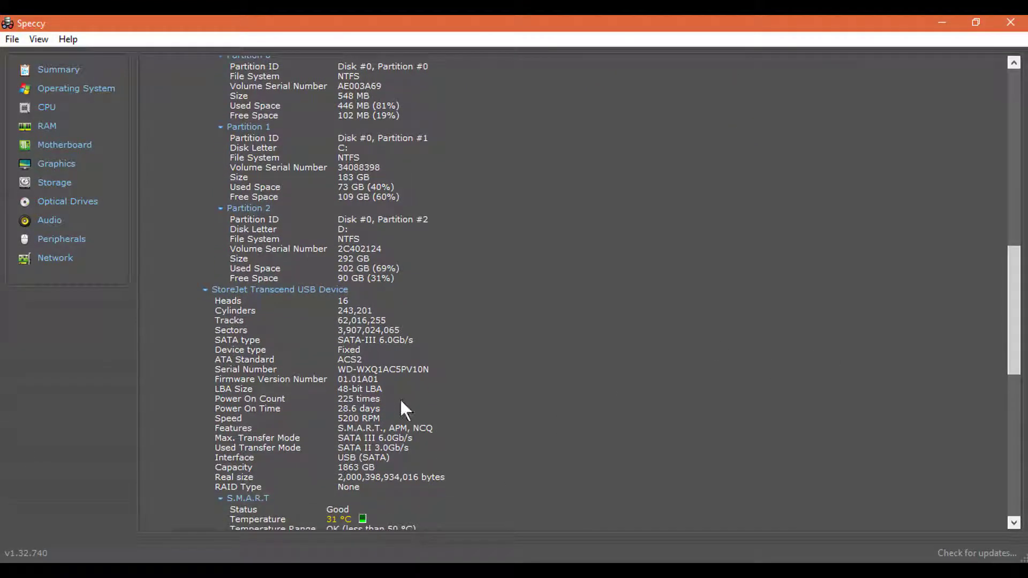
drag(1017, 293, 1006, 428)
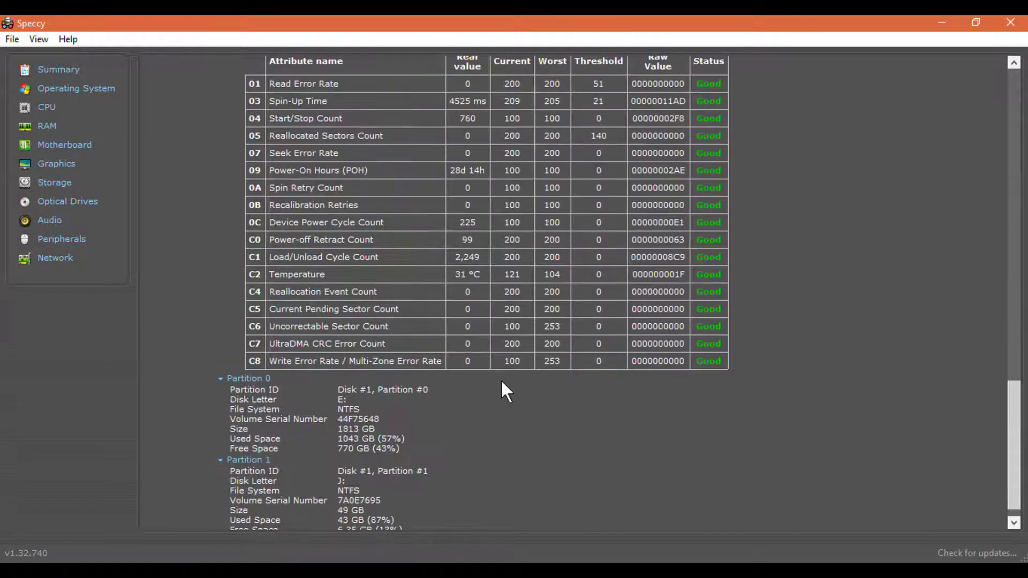
scroll(360, 468, down, 1)
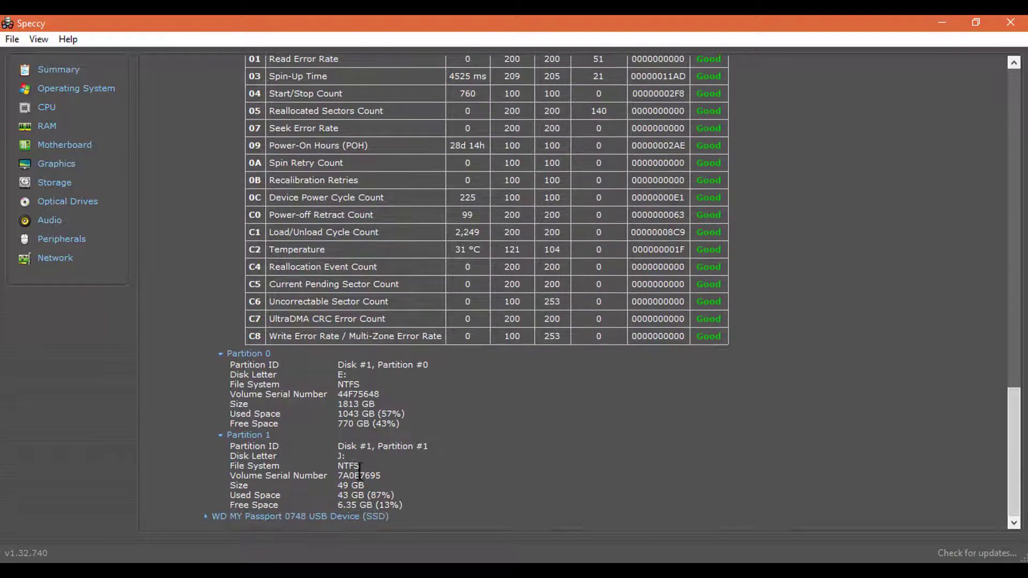
Expand the WD MY Passport 0748 USB Device entry and examine its specifications, S.M.A.R.T status and attributes, and all its partitions
click(205, 516)
scroll(434, 383, down, 5)
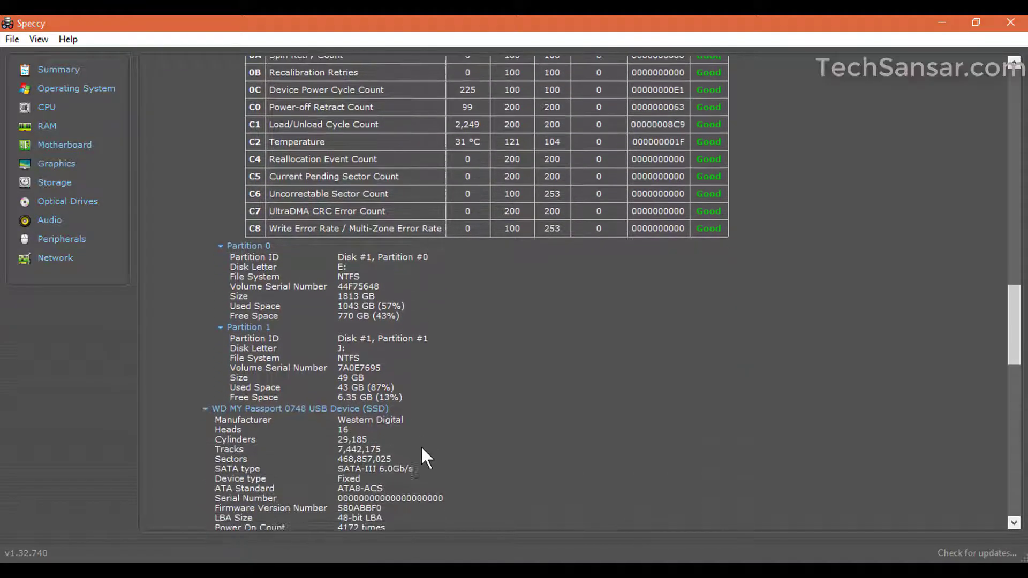
scroll(422, 450, down, 2)
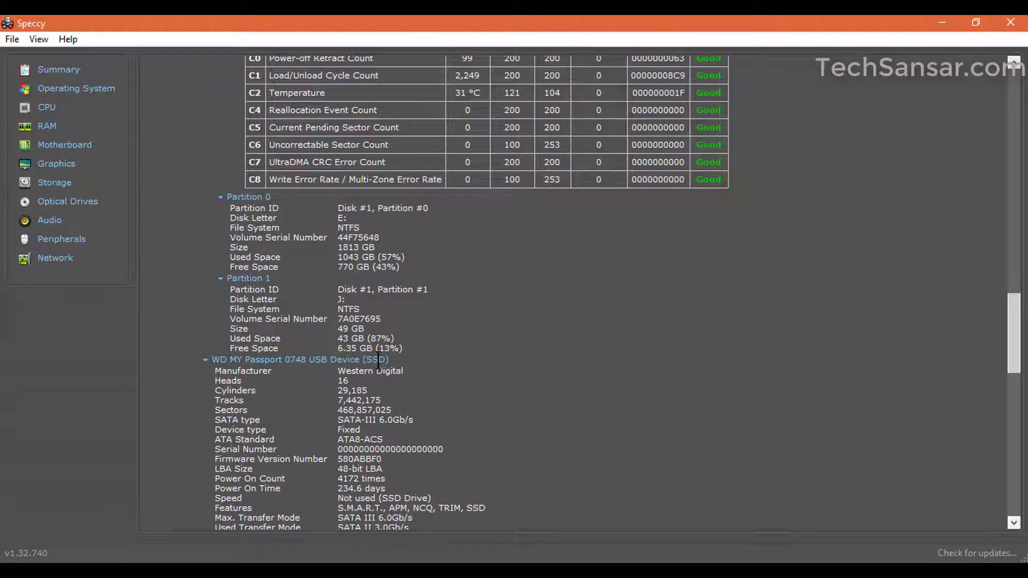
scroll(389, 468, down, 1)
scroll(389, 466, down, 6)
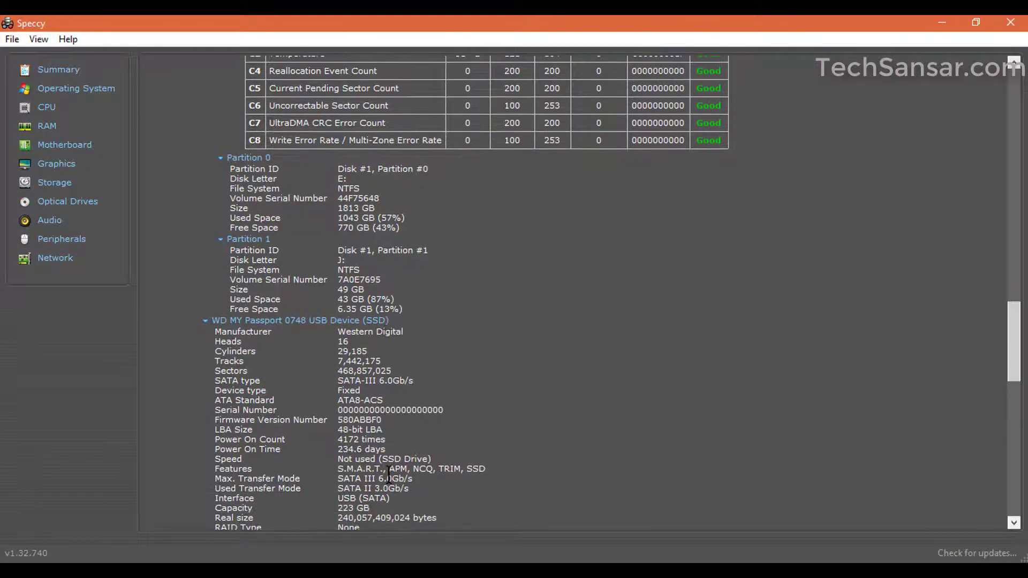
scroll(389, 444, down, 2)
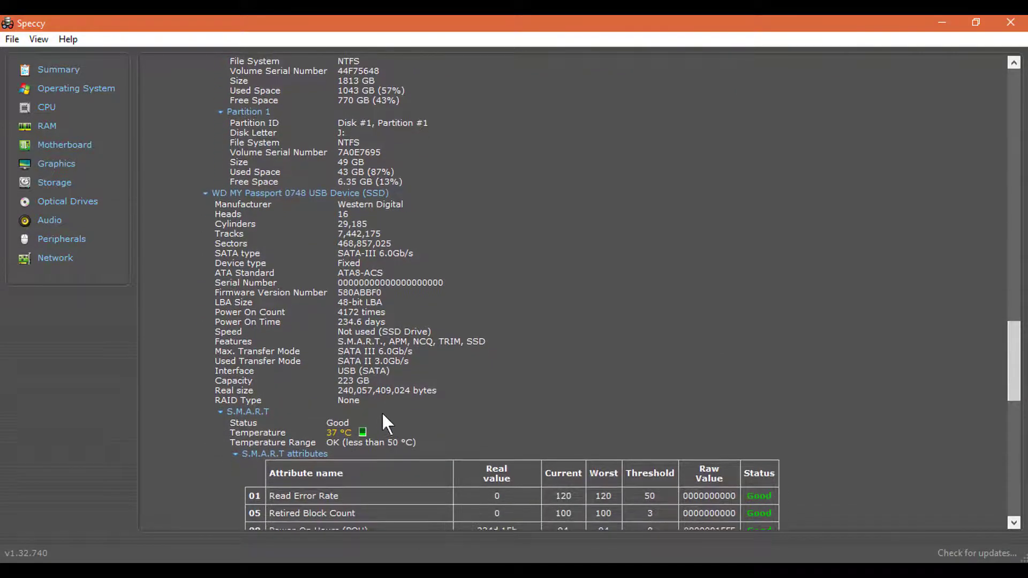
scroll(311, 463, down, 1)
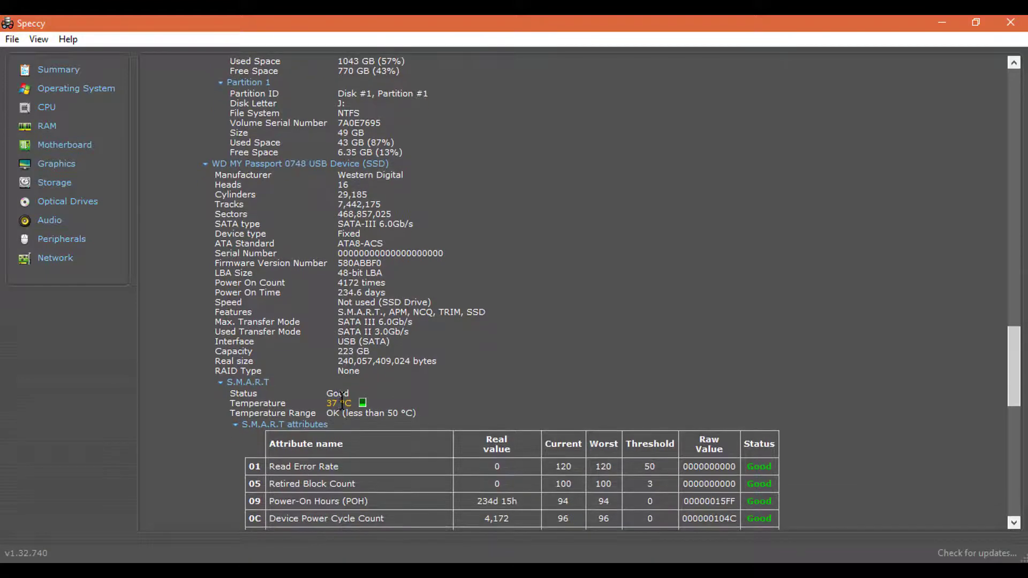
scroll(416, 413, down, 3)
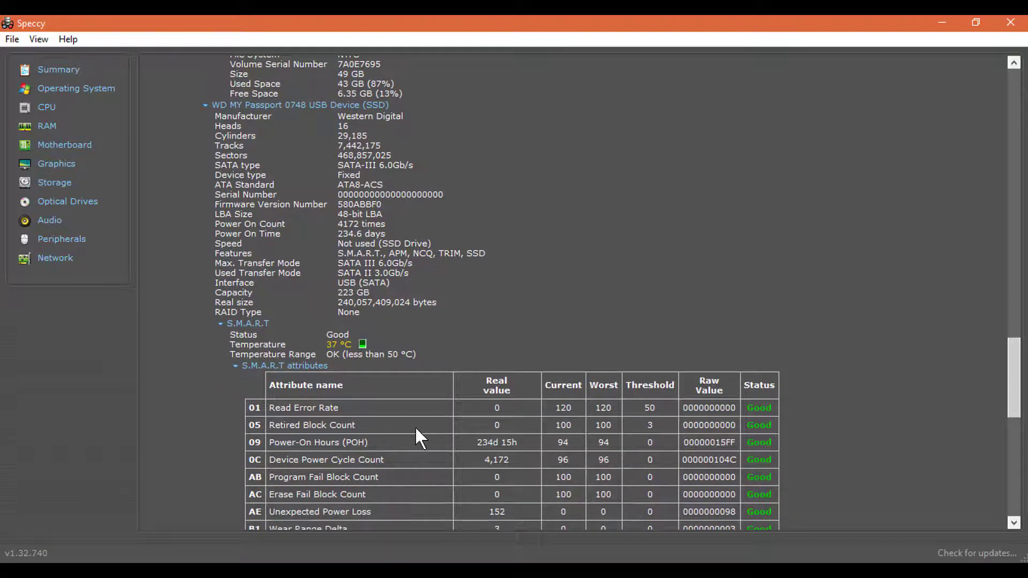
scroll(415, 431, down, 3)
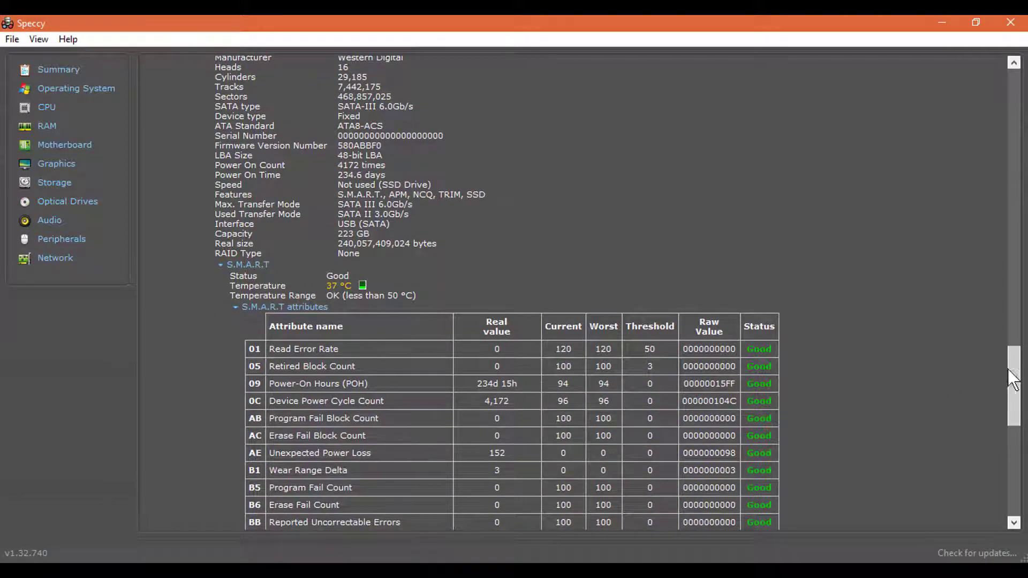
drag(1013, 408, 1014, 459)
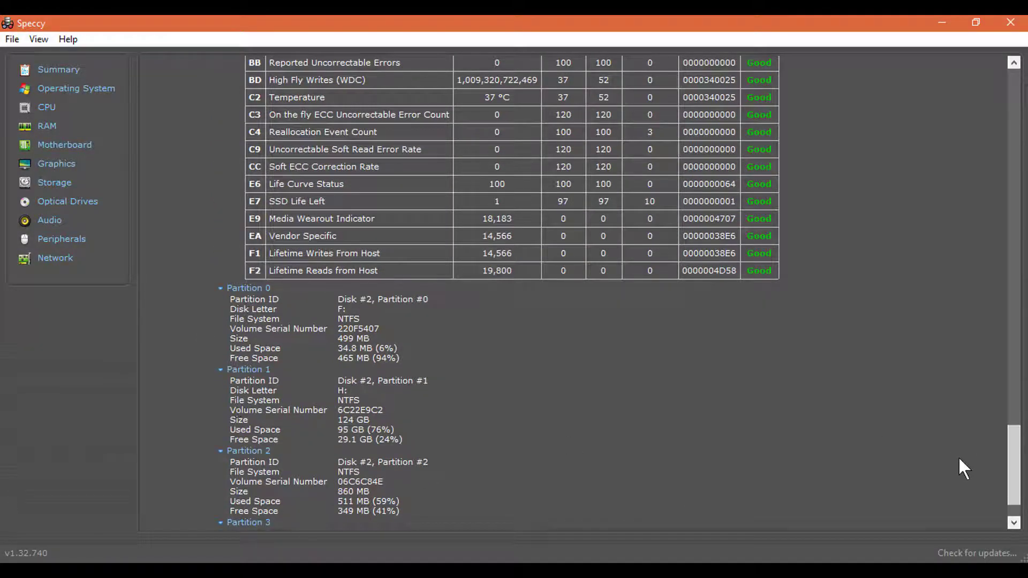
scroll(803, 462, down, 3)
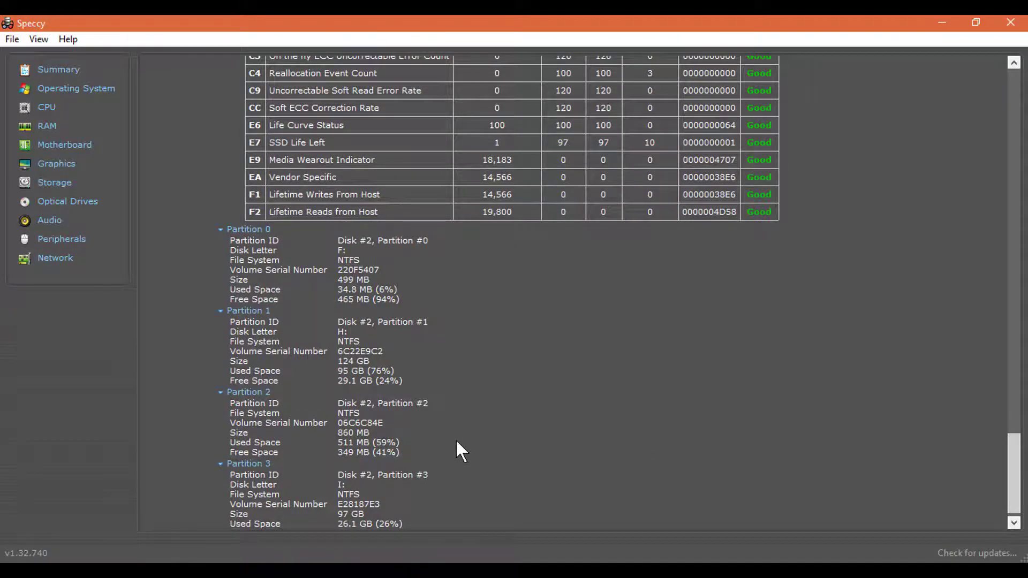
Compare the Speed value of the WD MY Passport with that of the StoreJet Transcend, highlighting each one
scroll(449, 83, up, 15)
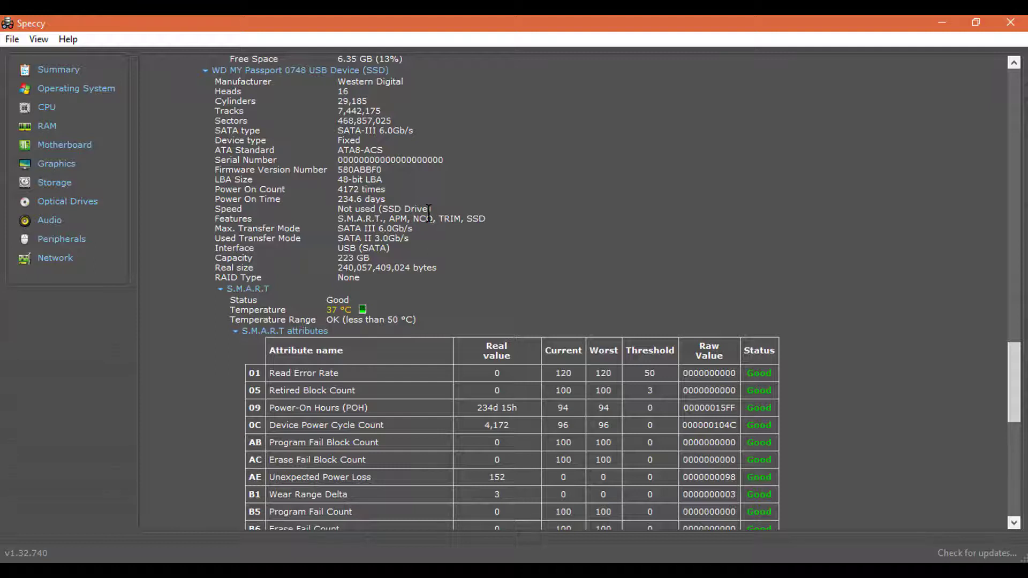
drag(431, 209, 343, 208)
click(340, 207)
drag(1017, 365, 892, 225)
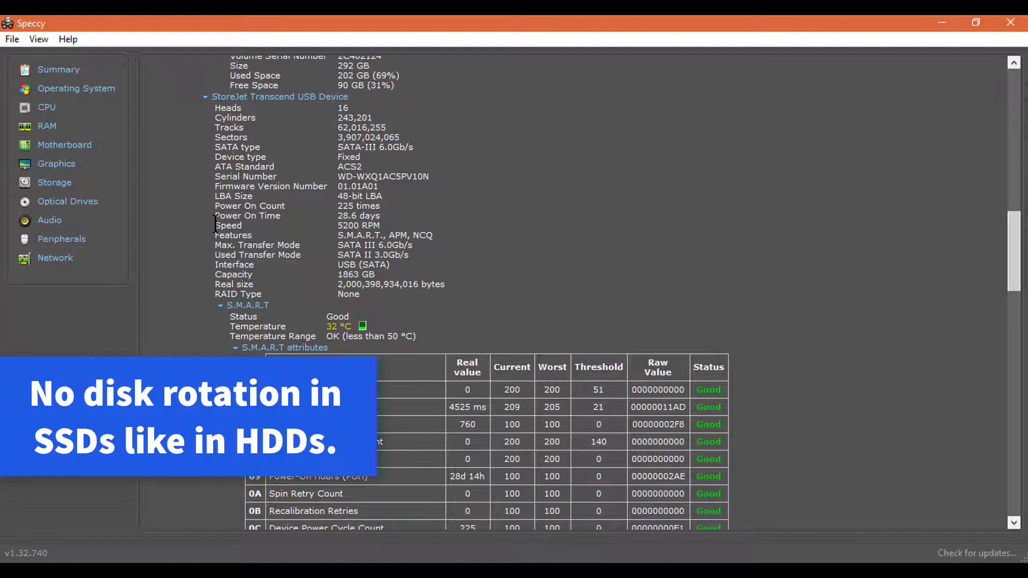
drag(215, 223, 379, 224)
click(394, 224)
Return to the SAMSUNG drive's details and dismiss the Docs (I:) drive notifications
drag(1016, 280, 1015, 90)
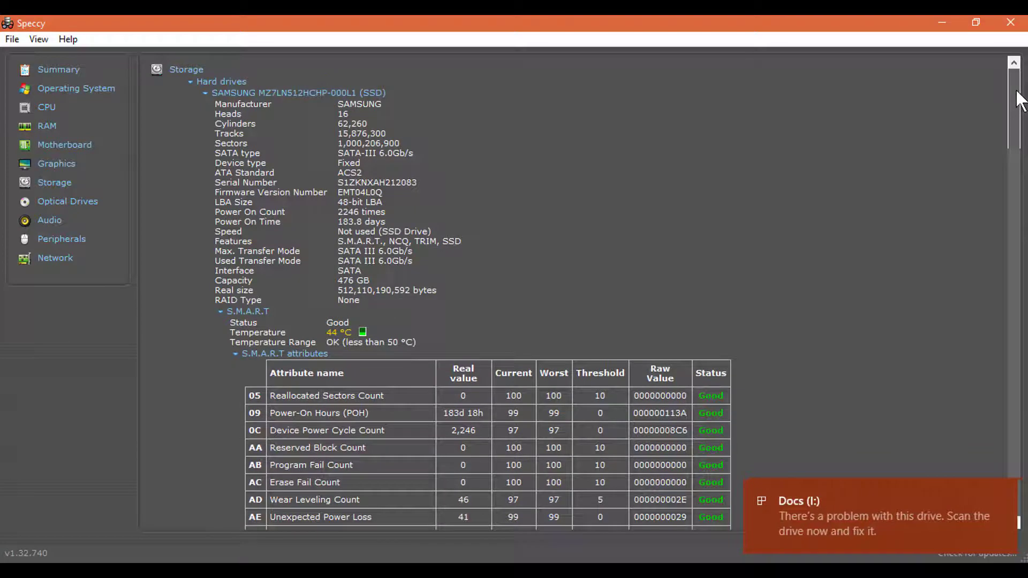
click(1004, 491)
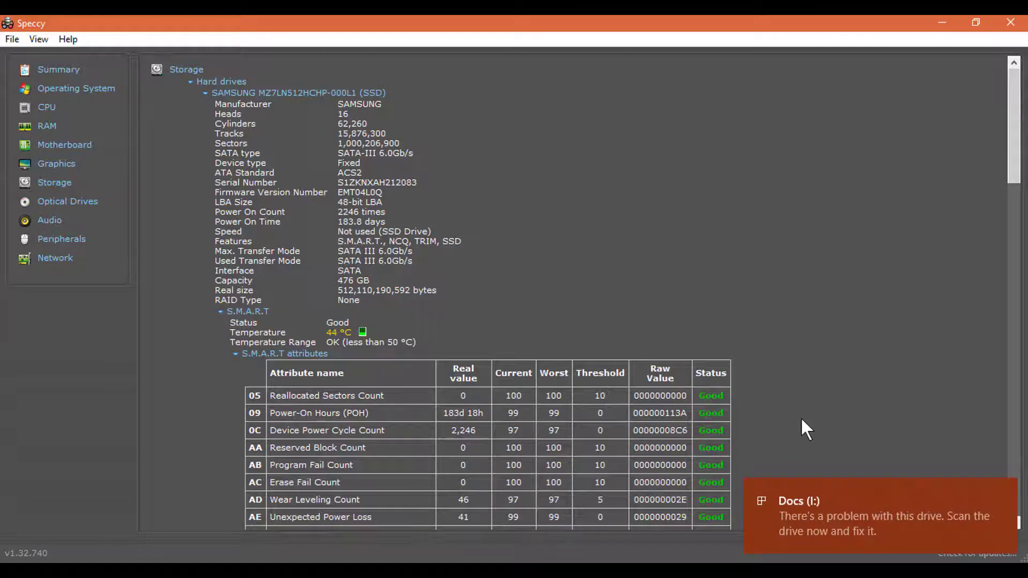
click(1009, 495)
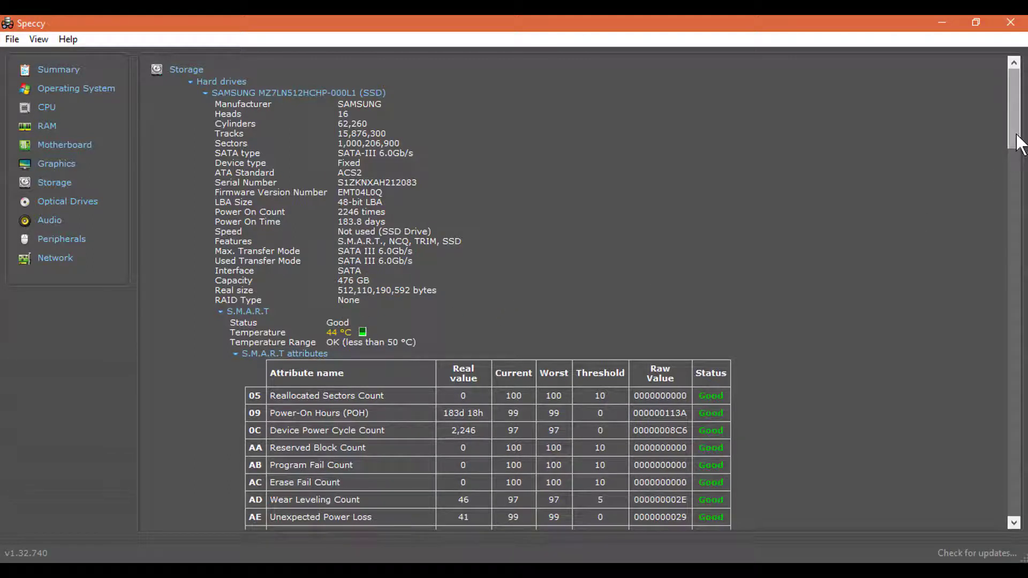
Find the SSD Life Left attribute in the WD MY Passport's S.M.A.R.T table and highlight it
drag(1013, 107, 1024, 512)
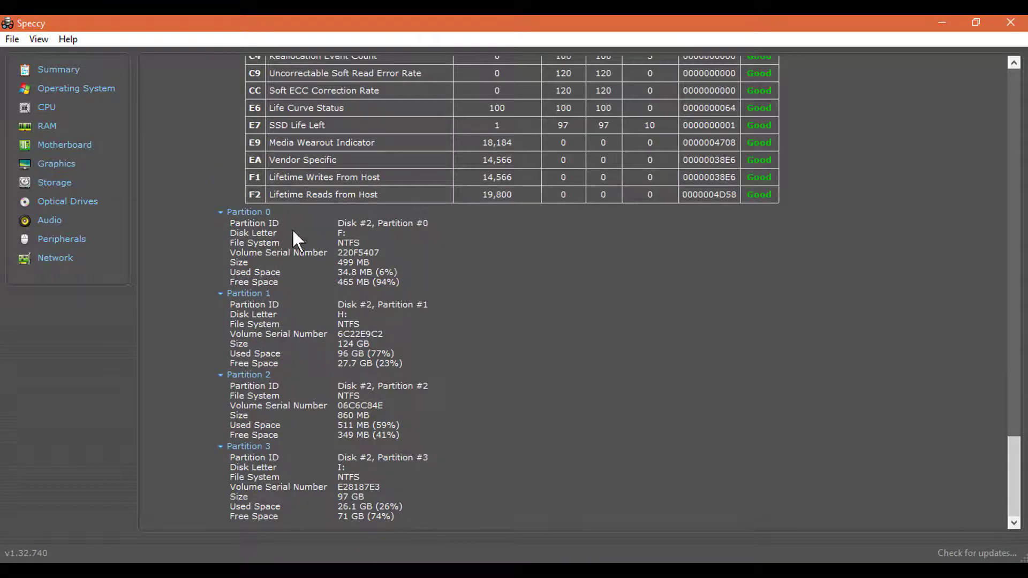
scroll(330, 230, up, 3)
drag(1014, 493, 1002, 346)
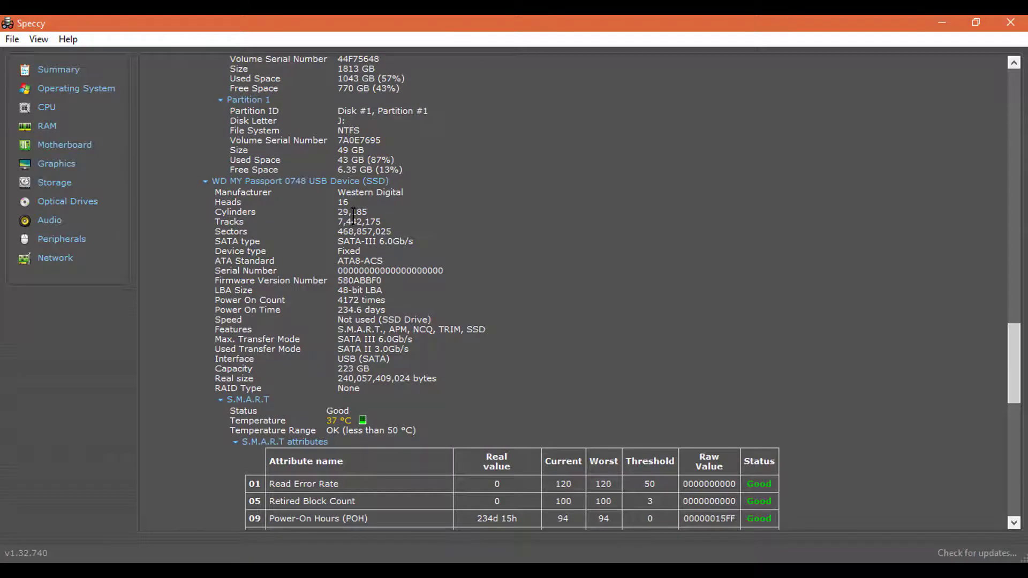
scroll(399, 373, down, 6)
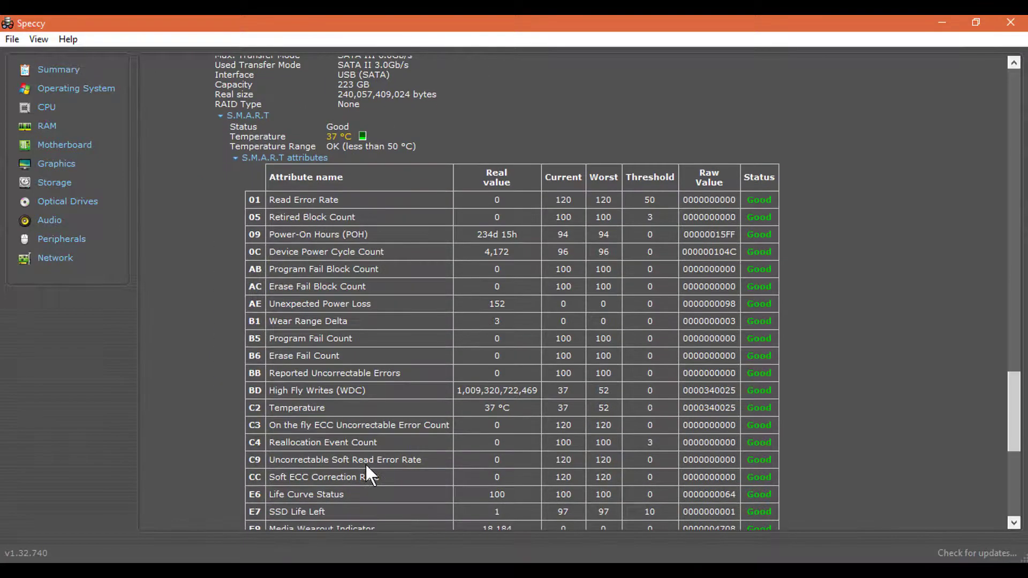
drag(264, 480, 355, 490)
click(458, 480)
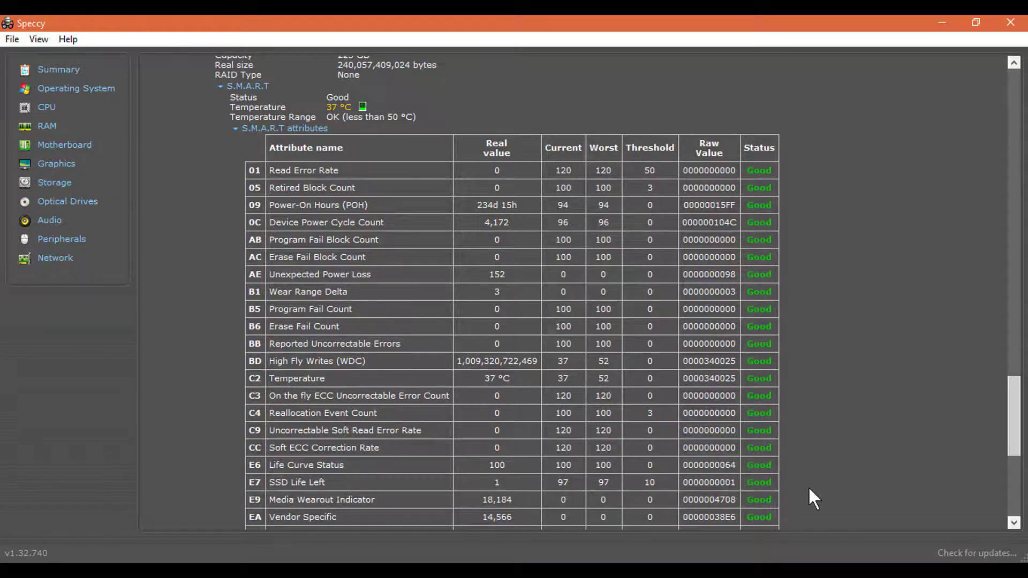
Check the disk letters of Partition 0 through Partition 3 on the WD MY Passport
scroll(809, 488, down, 3)
scroll(809, 489, down, 5)
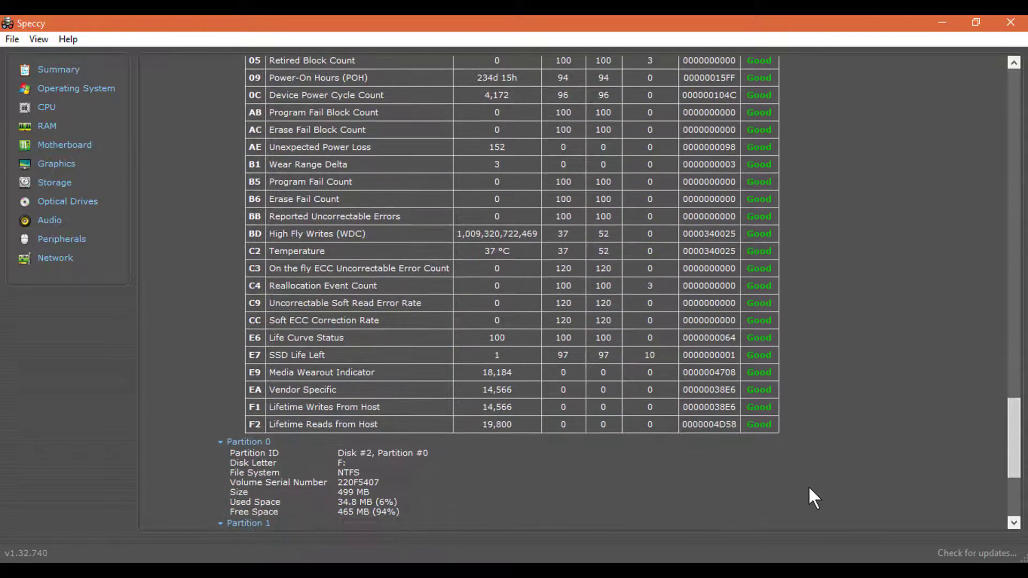
scroll(381, 389, down, 1)
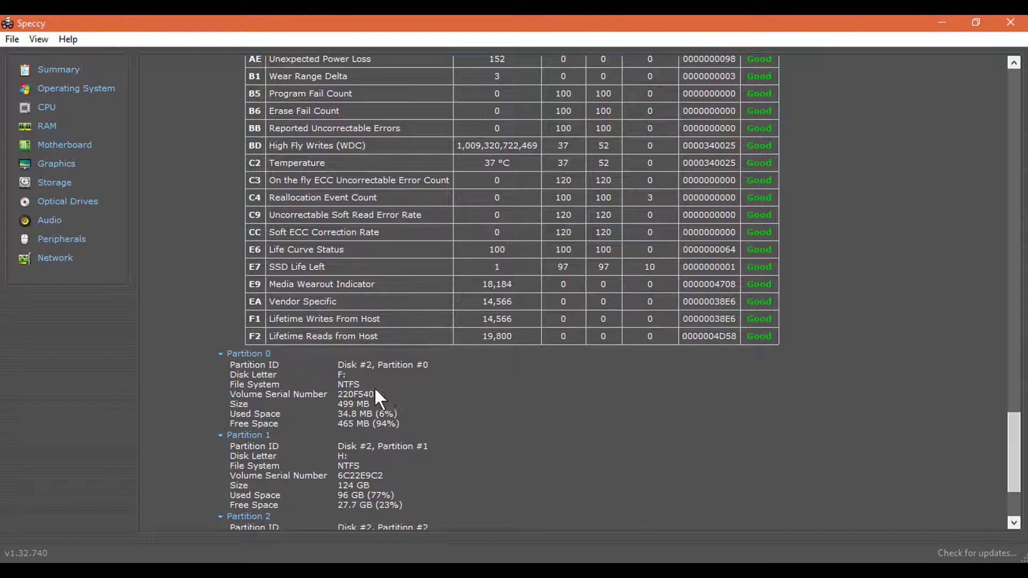
scroll(375, 390, down, 5)
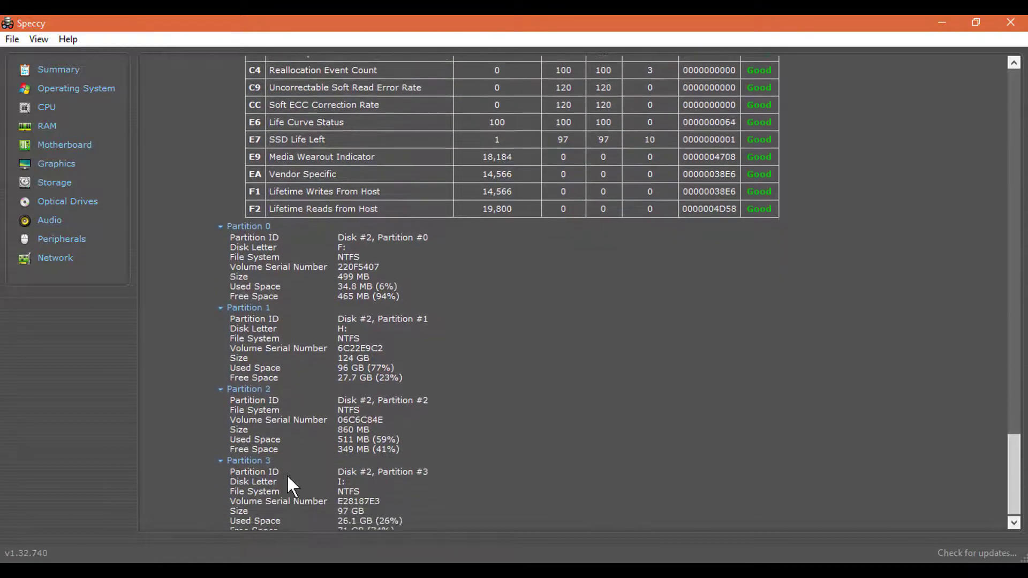
scroll(287, 484, down, 1)
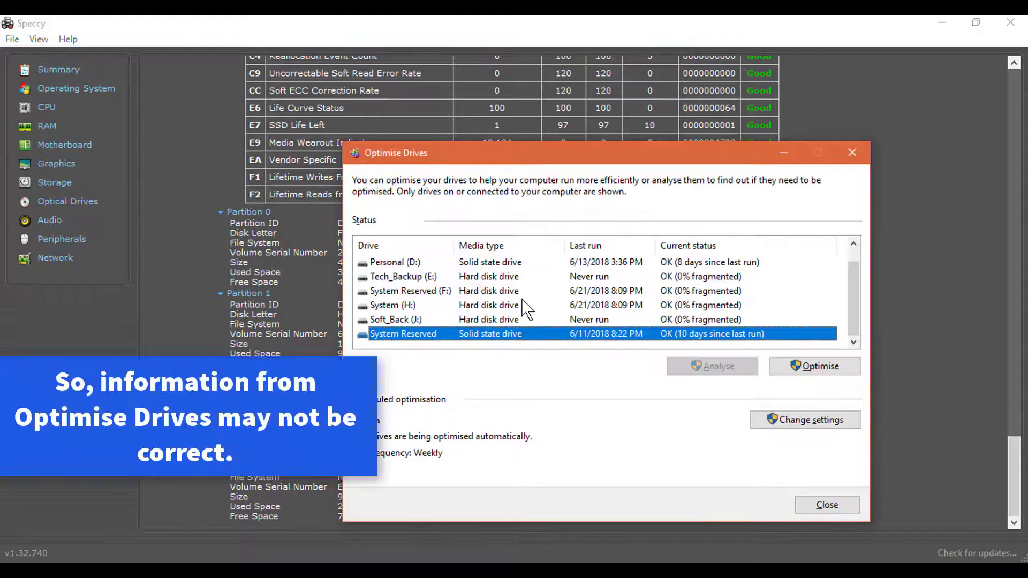
Check the media type of System Reserved (F:), Personal (D:), System (C:) and the unlettered System Reserved in the drive list
click(517, 290)
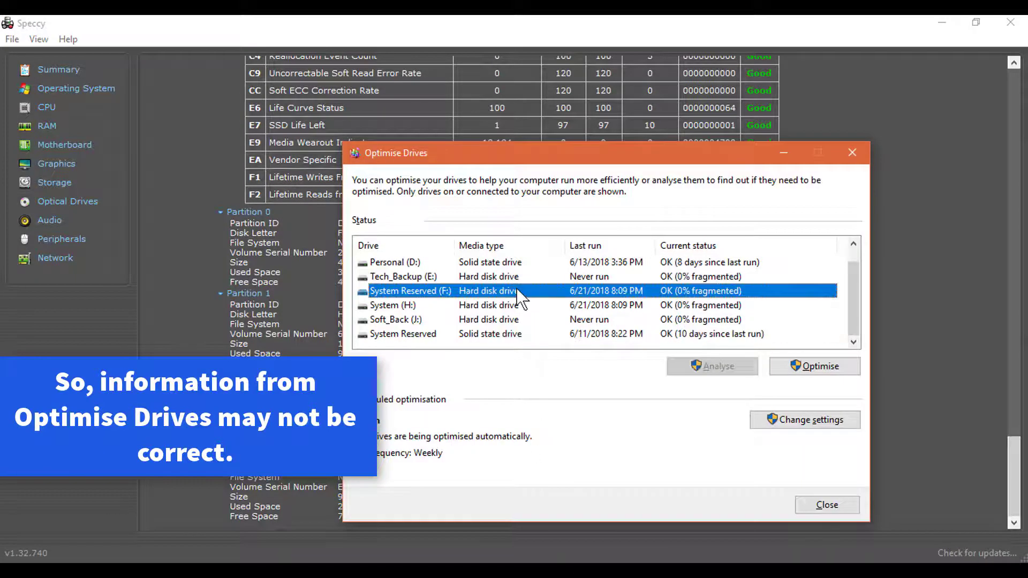
scroll(517, 289, up, 1)
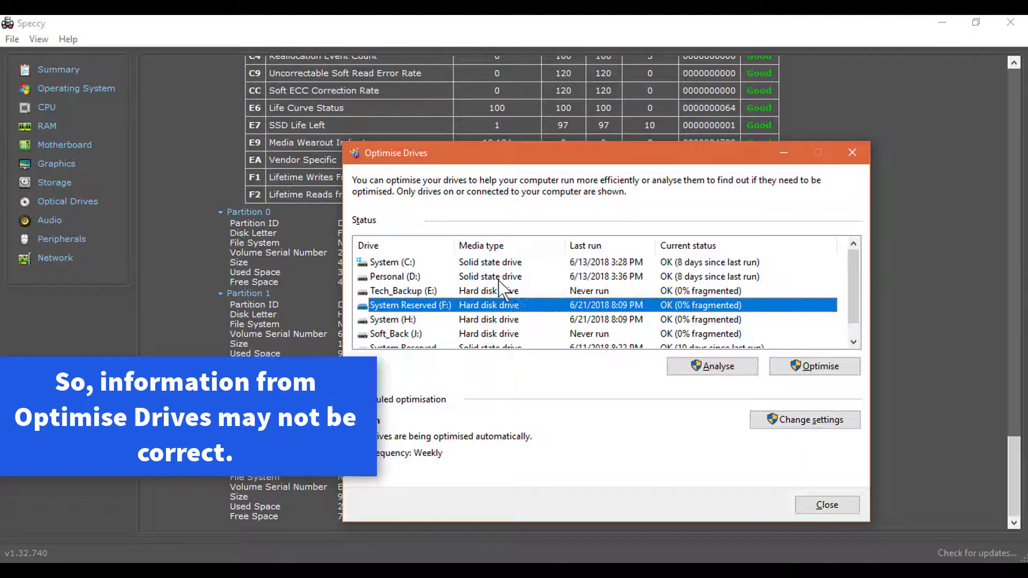
click(500, 276)
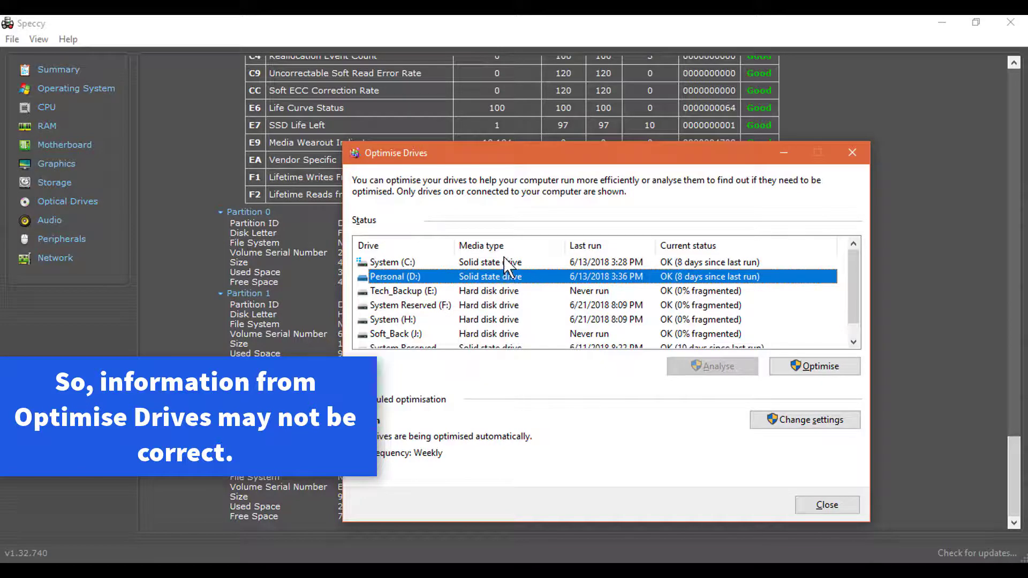
click(504, 259)
click(509, 280)
scroll(506, 313, down, 1)
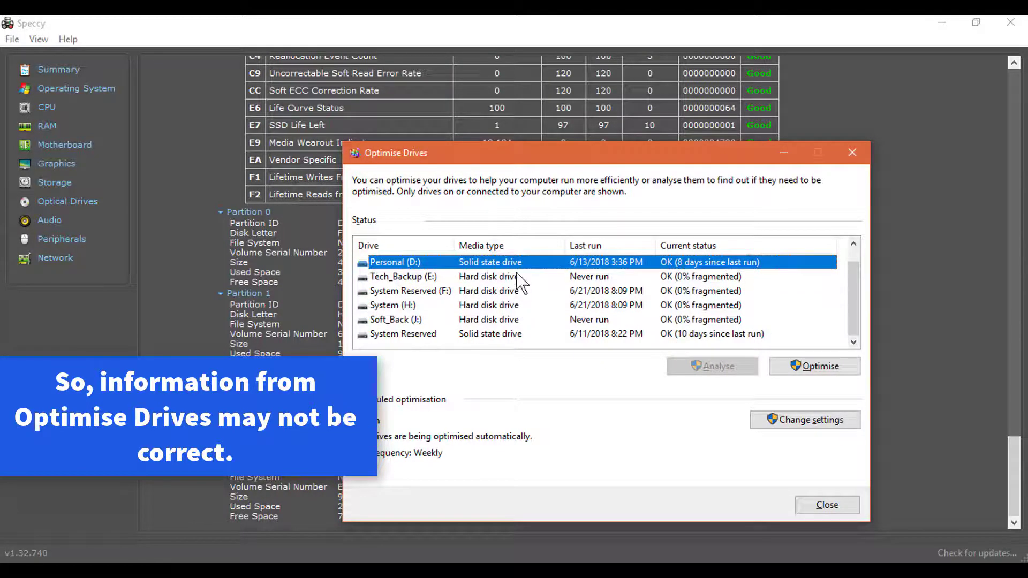
click(503, 337)
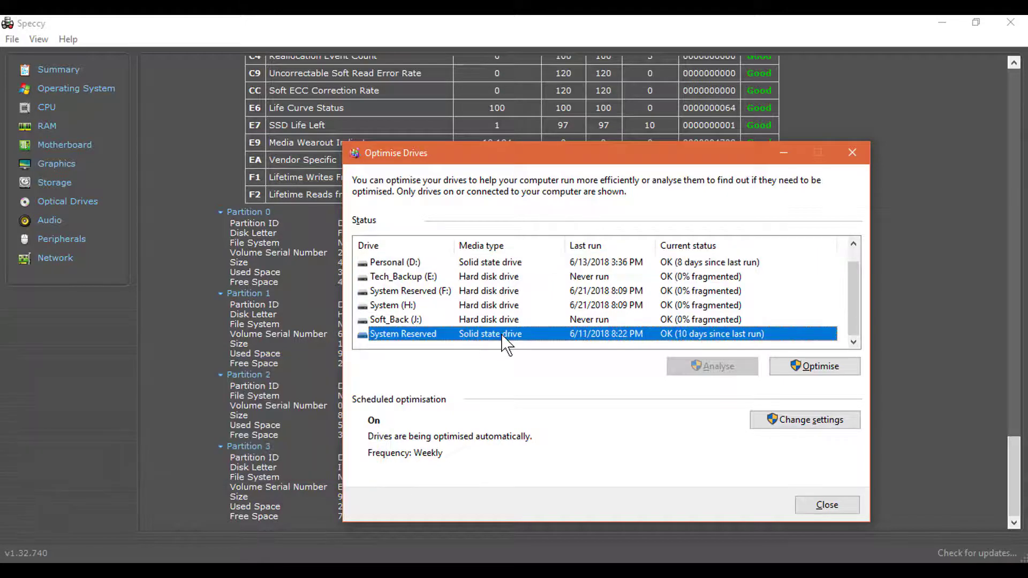
Check the media type of System (H:), Tech_Backup (E:) and Soft_Back (J:), highlighting each drive
click(420, 307)
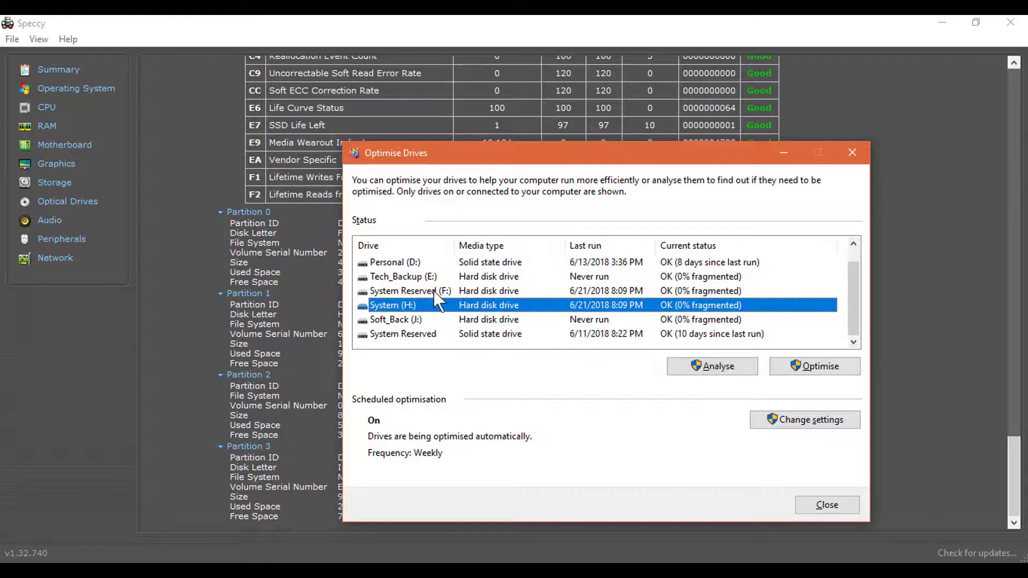
click(430, 277)
click(431, 320)
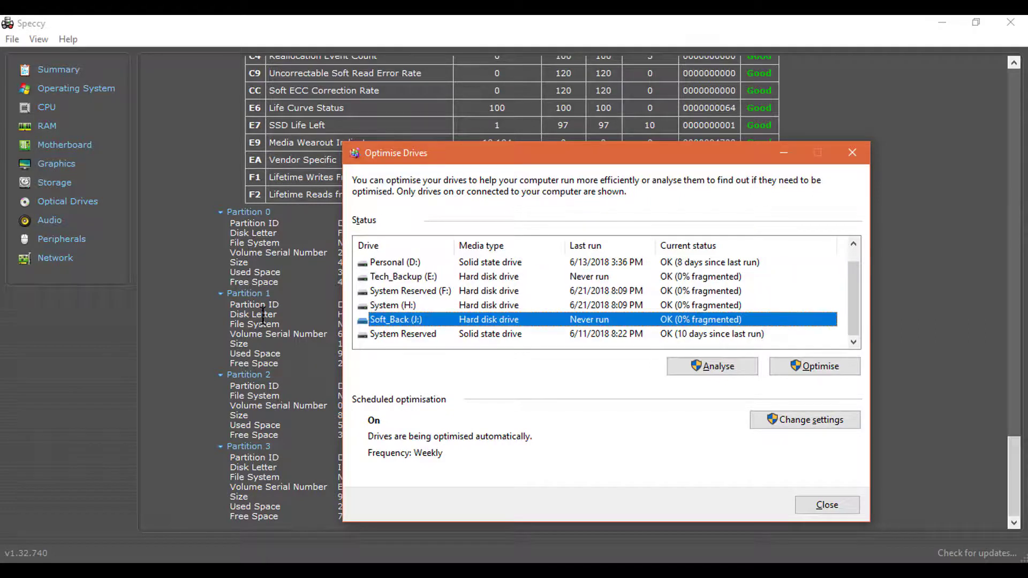
Switch back to Speccy and return to the SAMSUNG drive's details at the start of the storage information
click(257, 322)
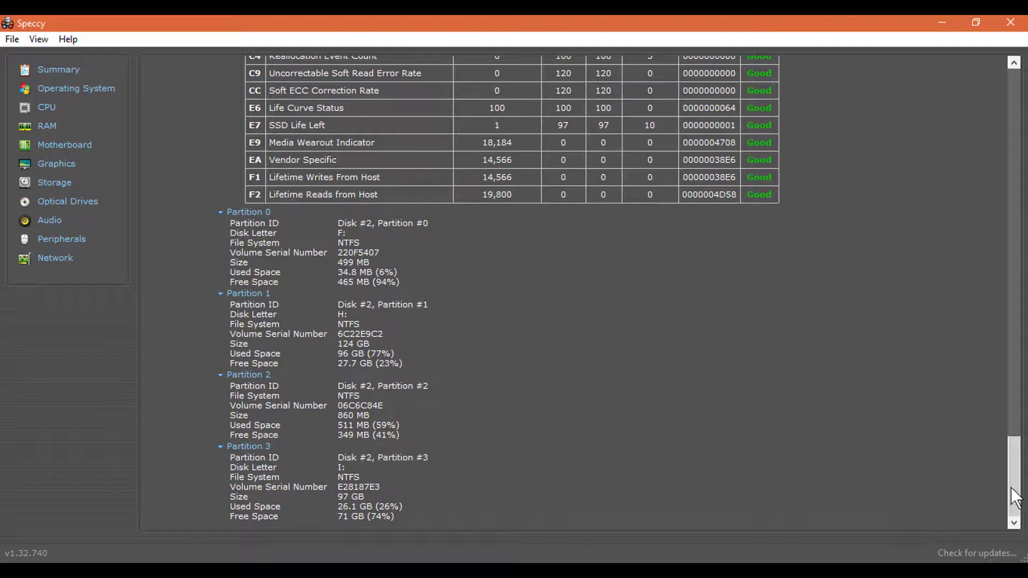
drag(1012, 448, 1025, 138)
scroll(669, 254, up, 1)
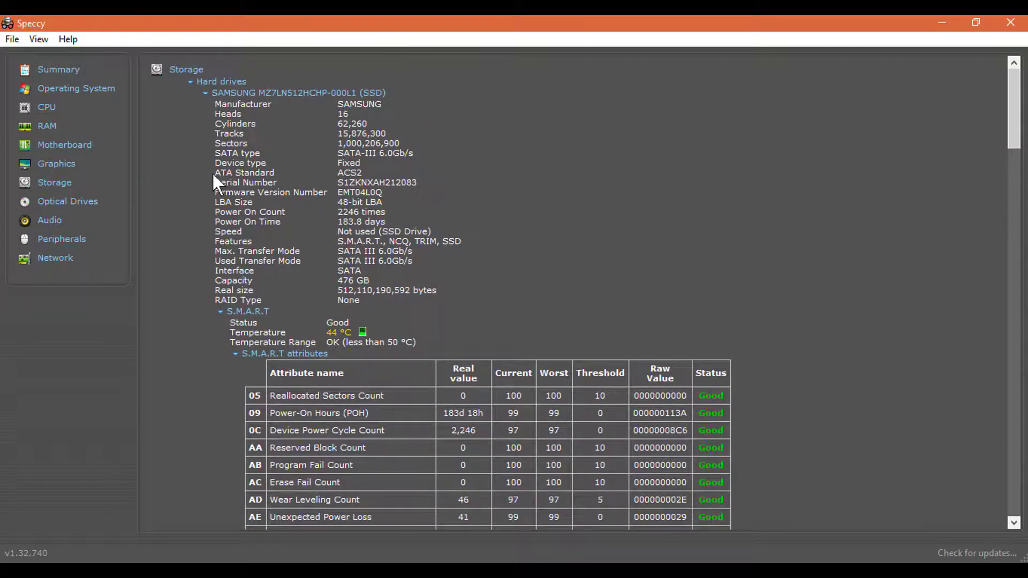